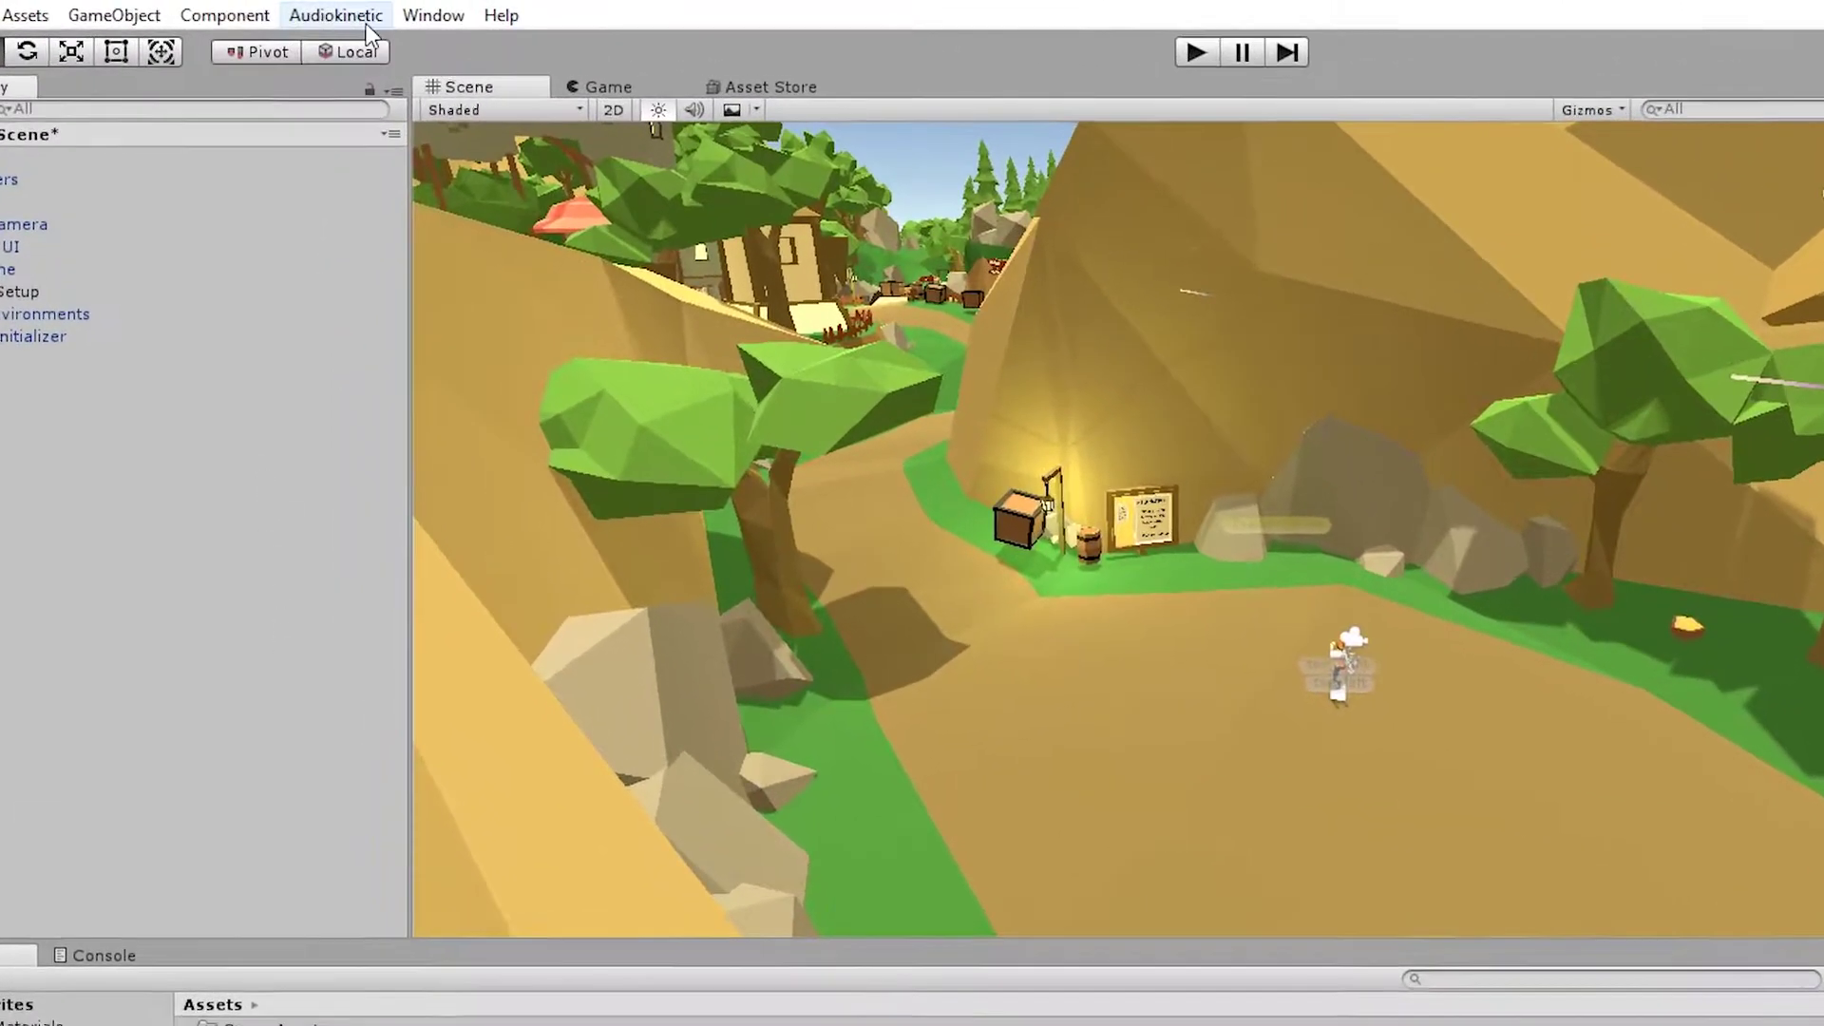
Load the Audiokinetic Certification 301 Lesson 2 'AkAmbient Position Types' scene
click(316, 16)
mouse_move(411, 81)
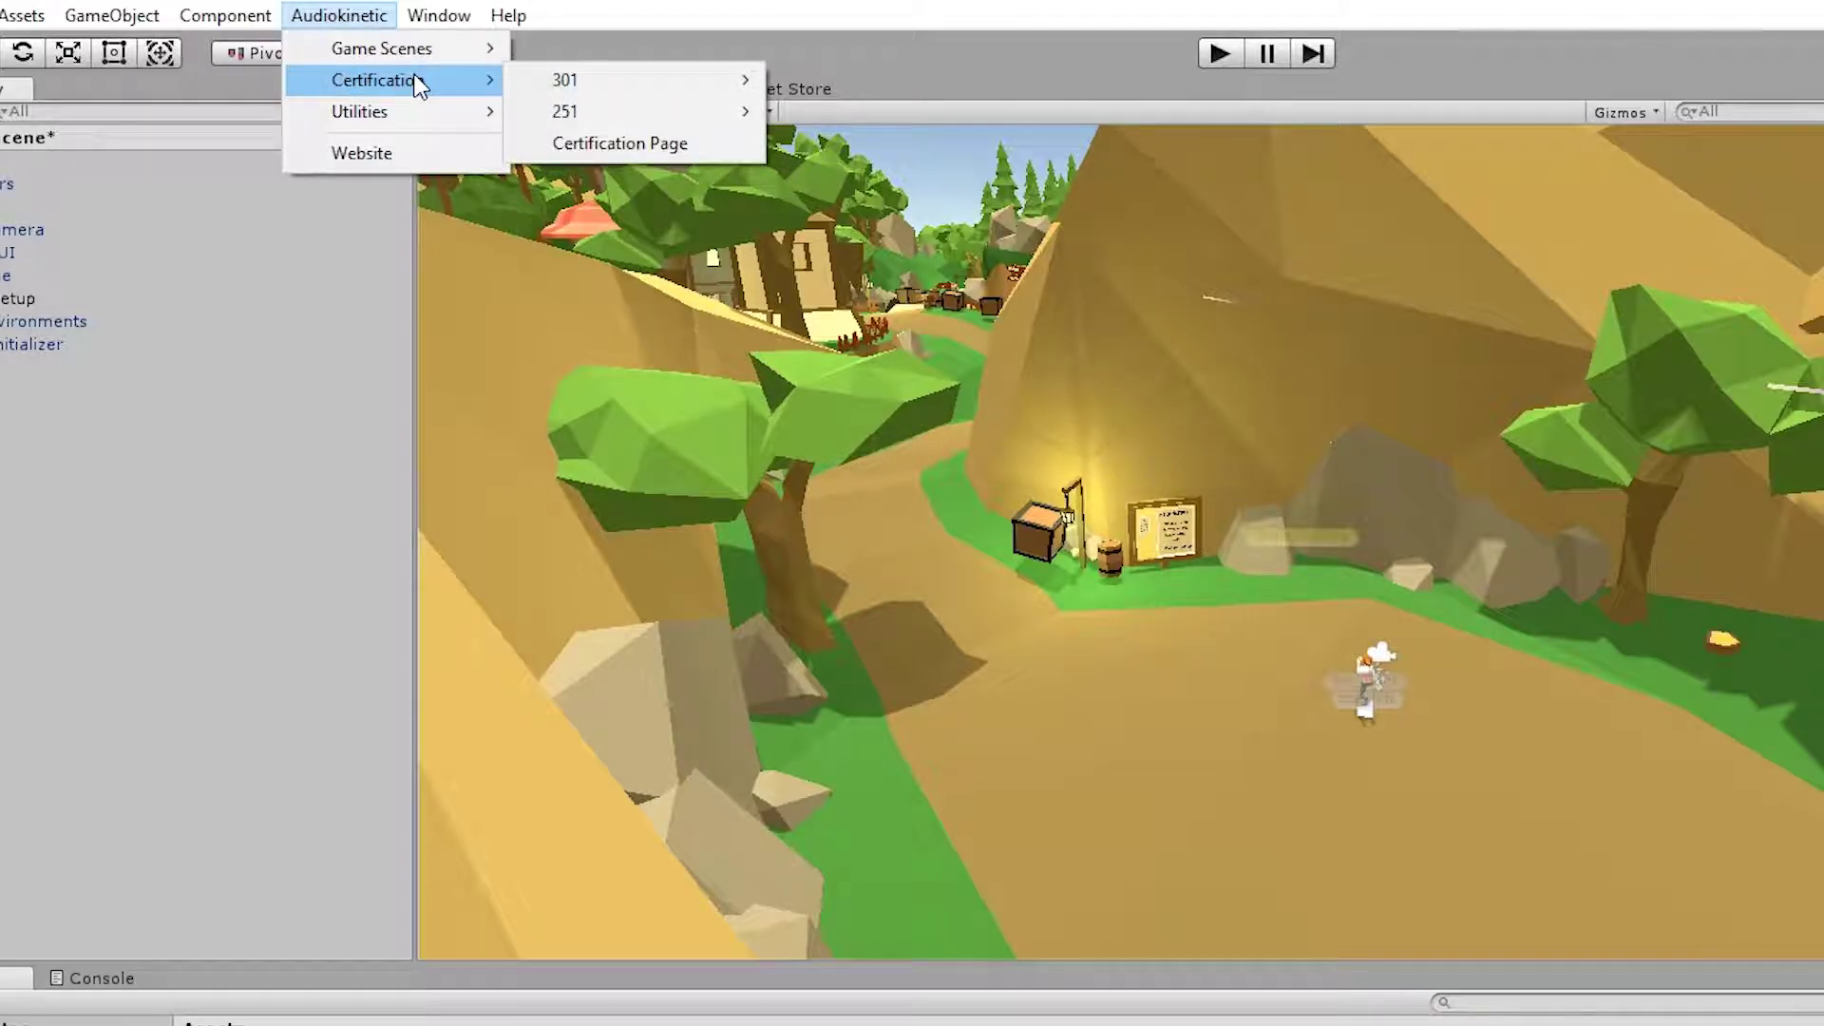
mouse_move(712, 82)
mouse_move(891, 118)
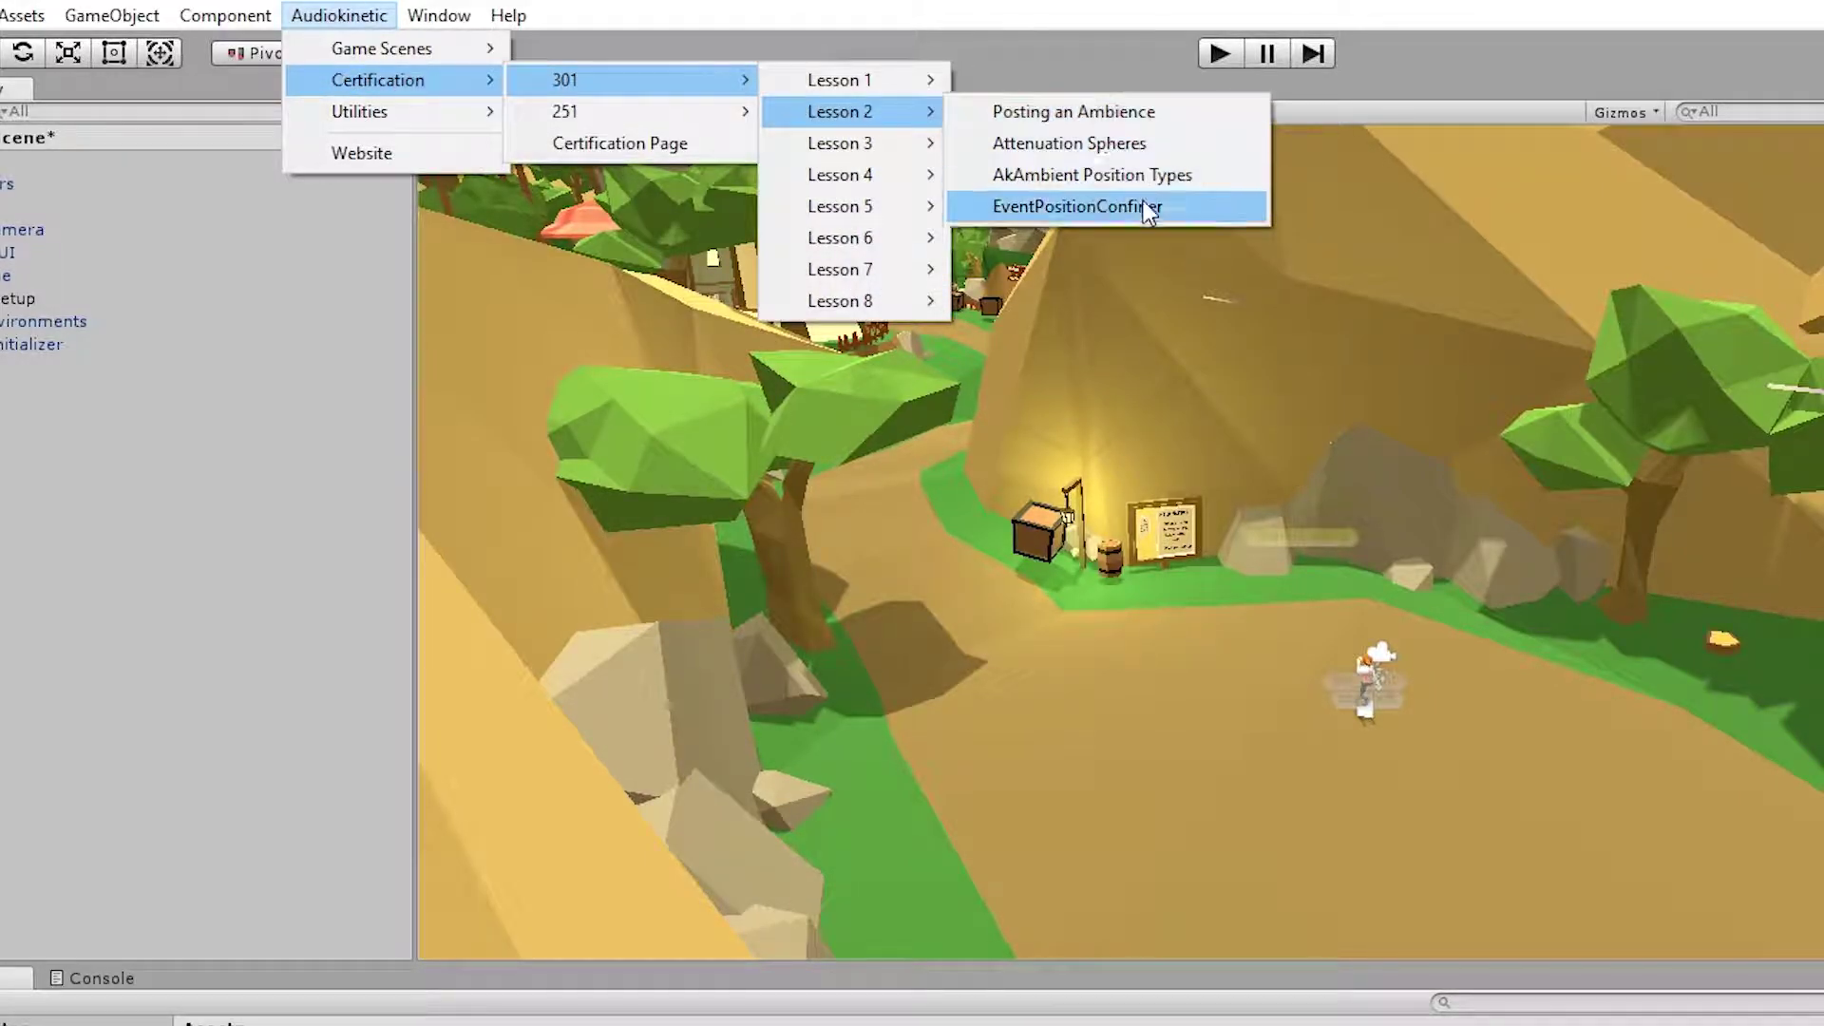
click(1195, 179)
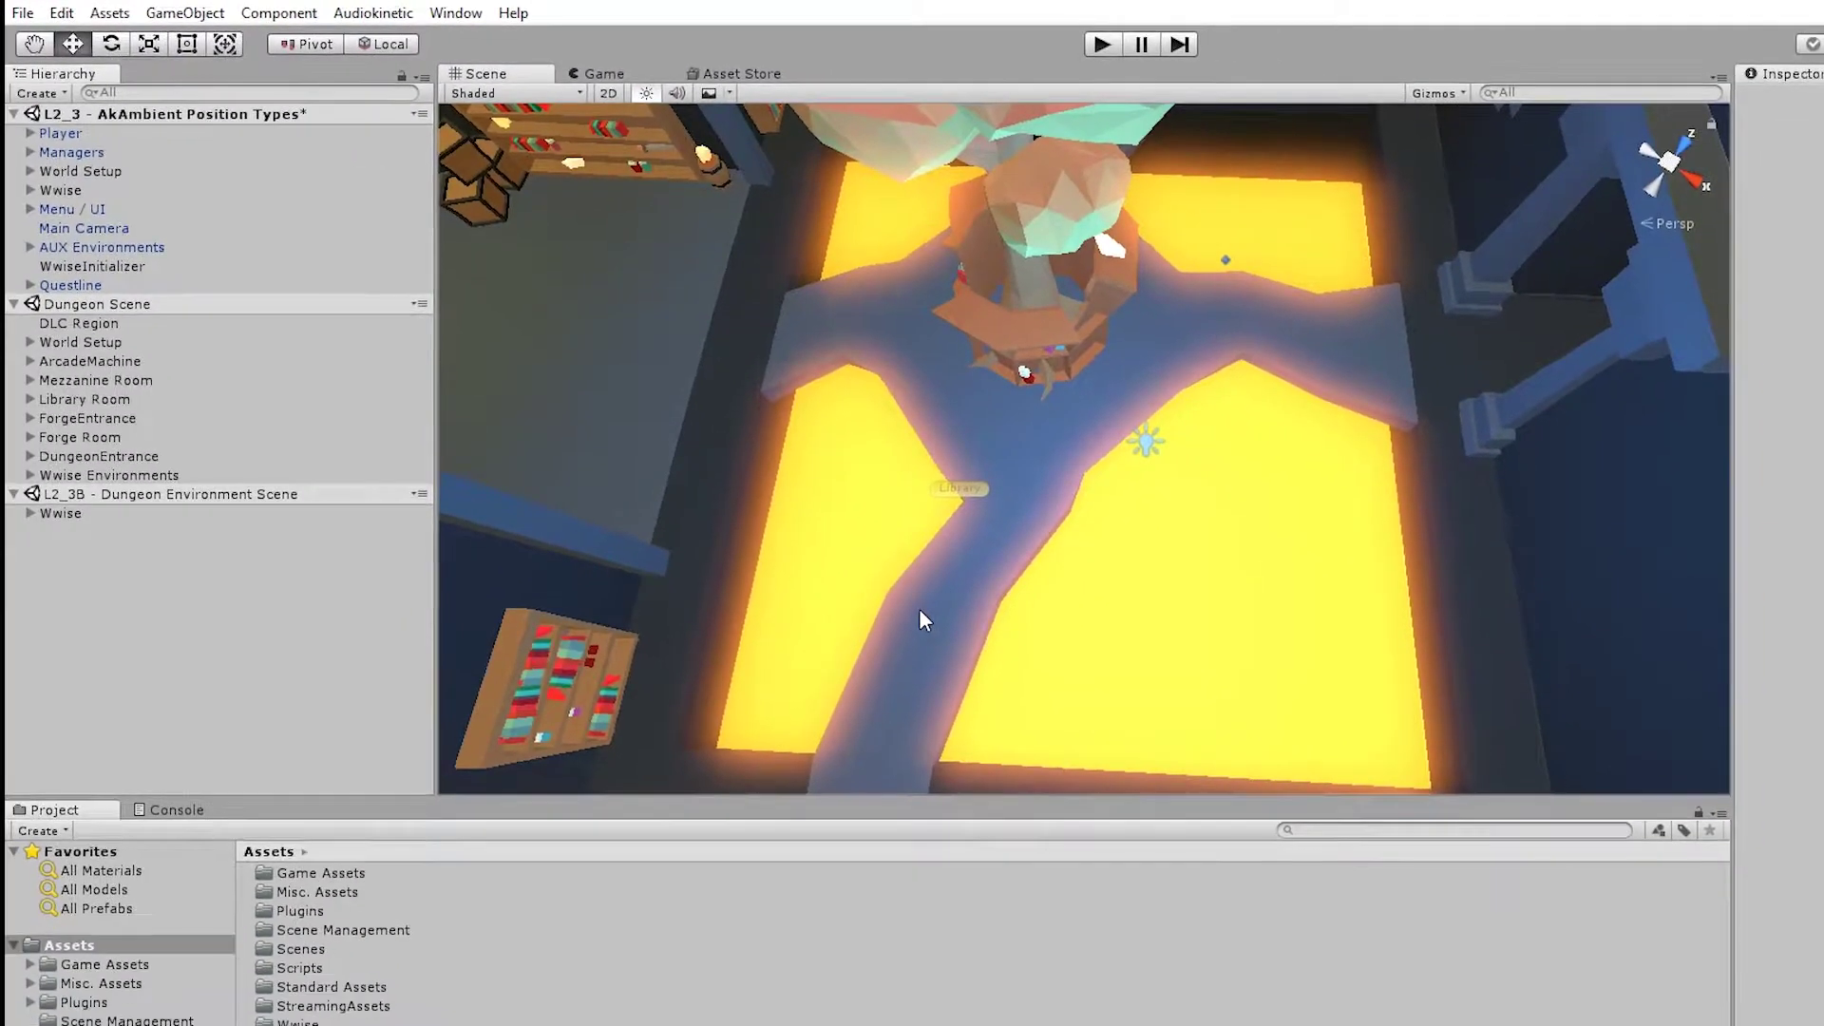
click(249, 115)
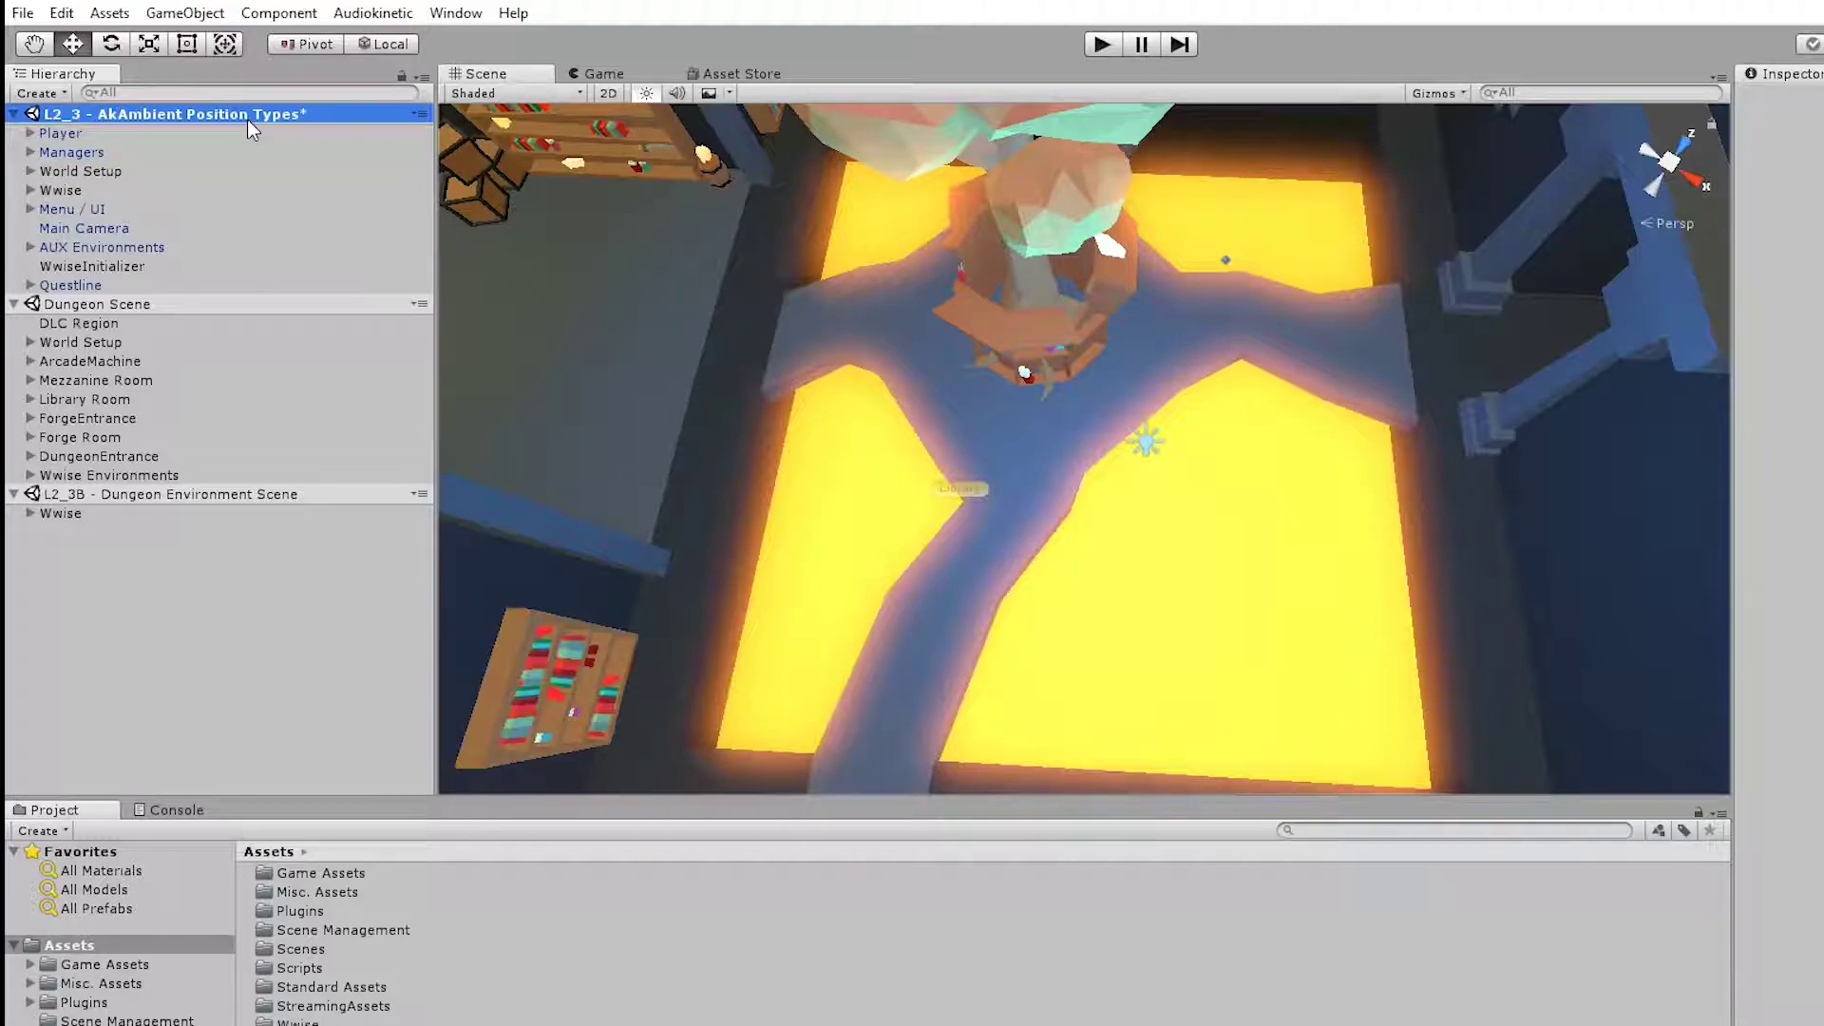
Unload and reload Dungeon Scene, then select L2_3B - Dungeon Environment Scene
click(169, 227)
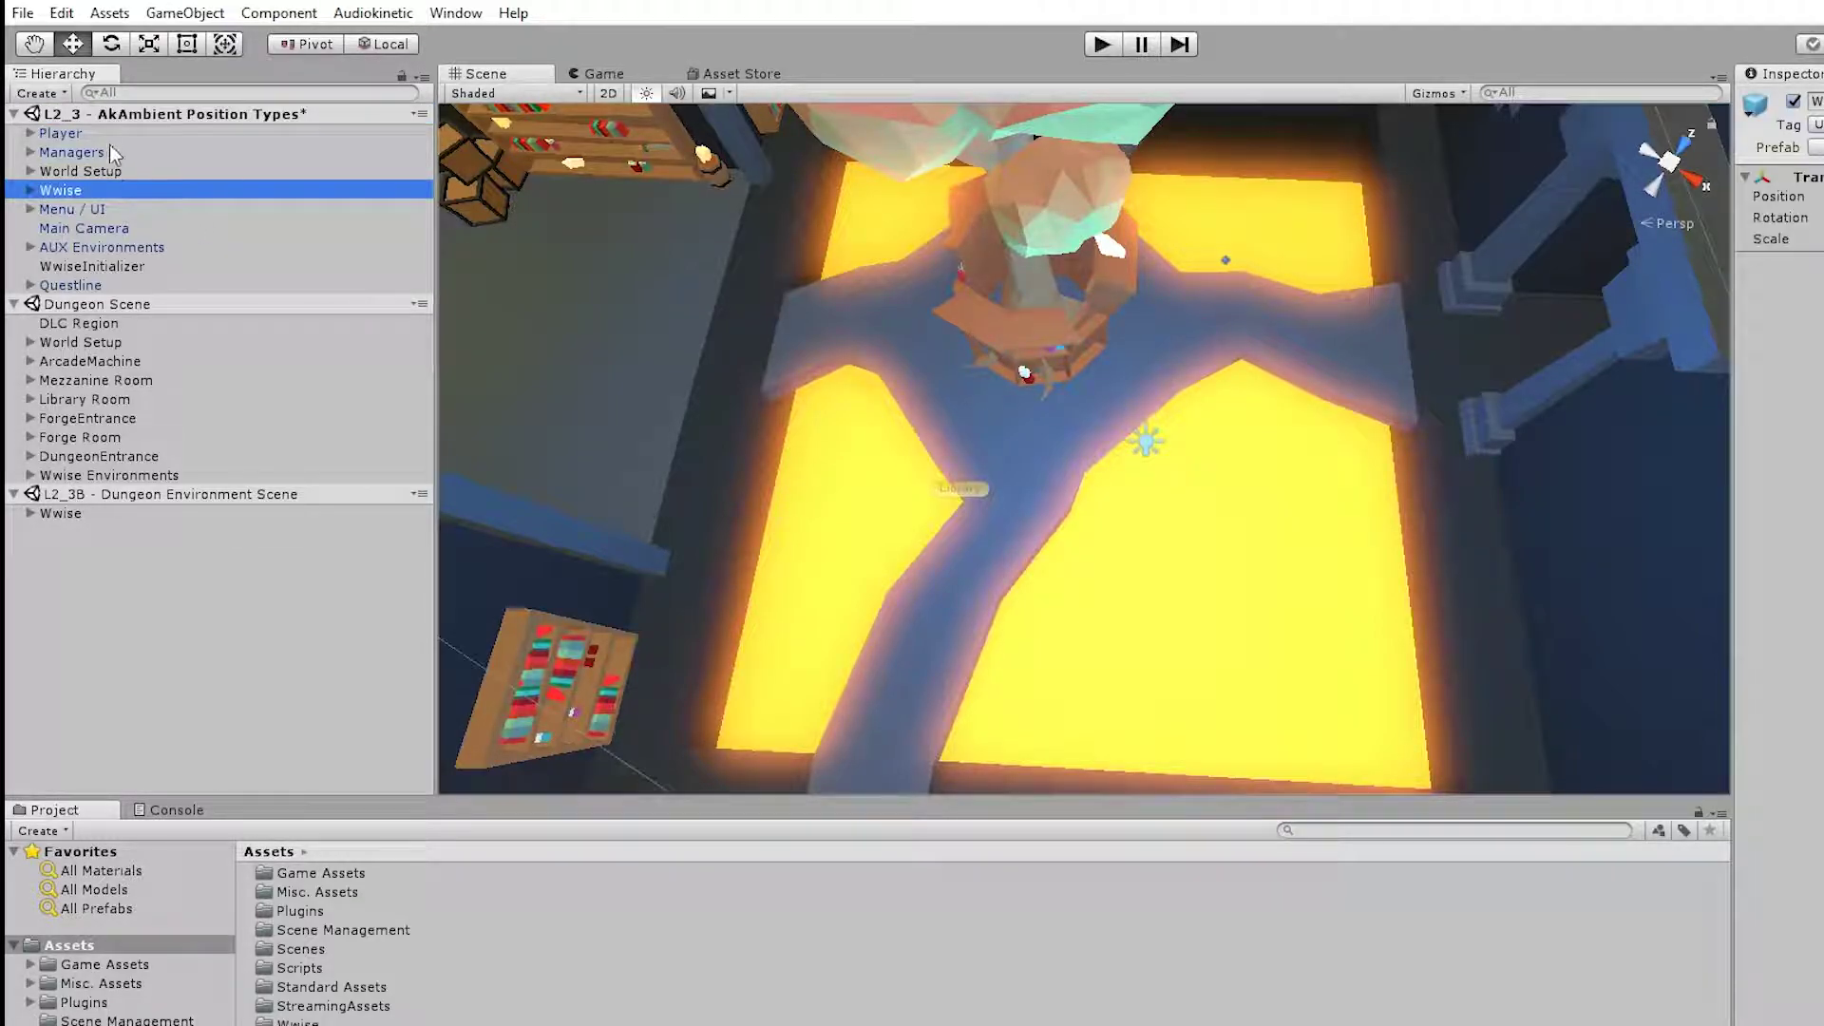
click(203, 304)
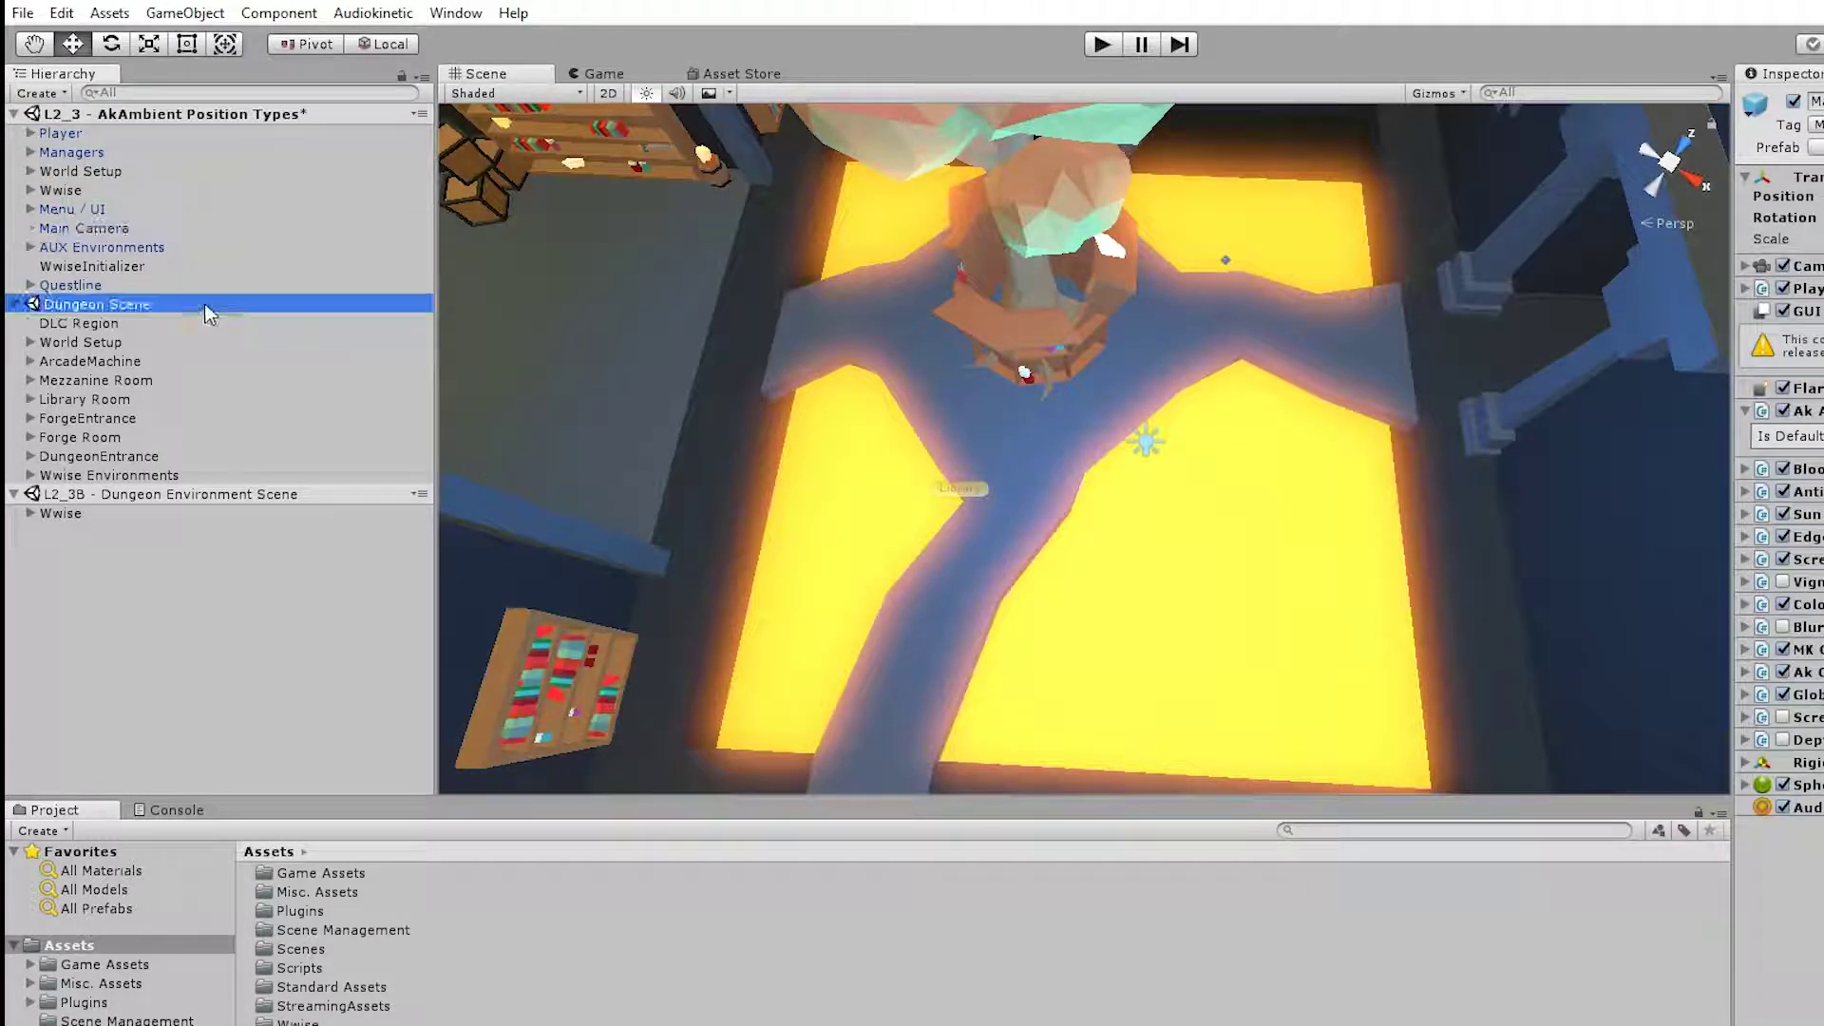
scroll(902, 567, down, 2)
scroll(902, 567, down, 10)
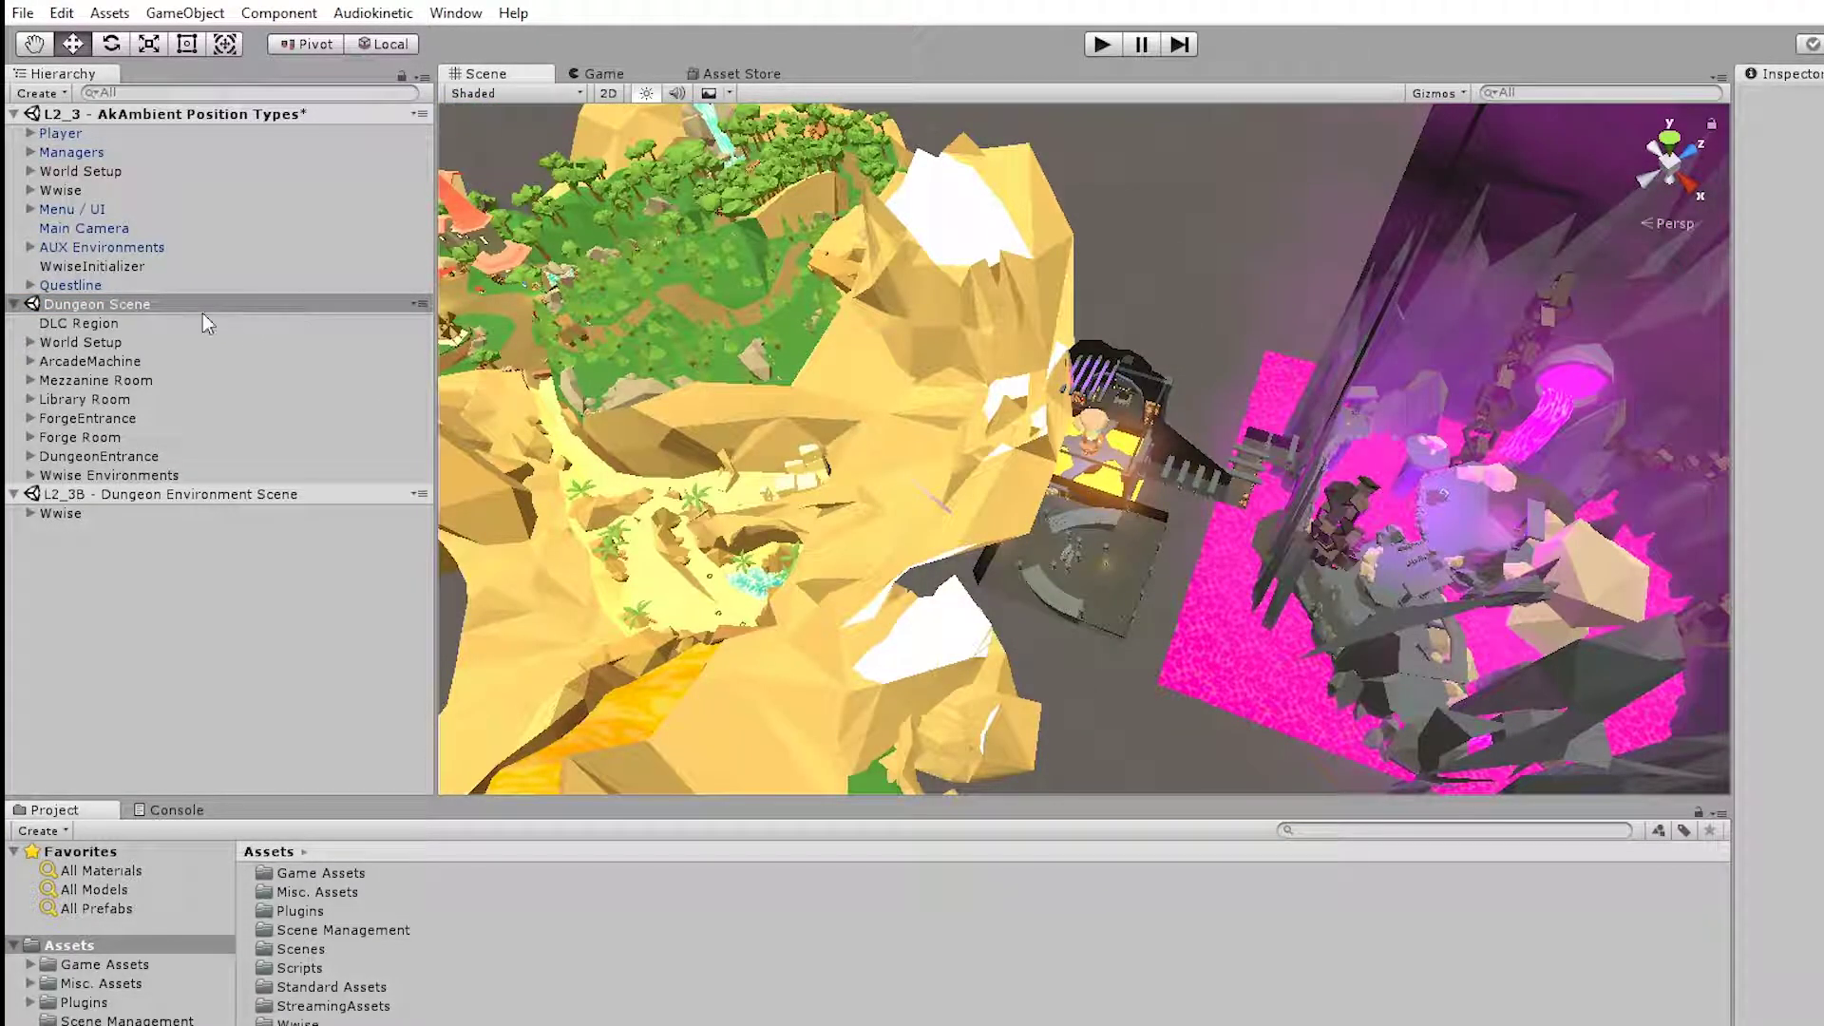
right_click(184, 301)
click(288, 432)
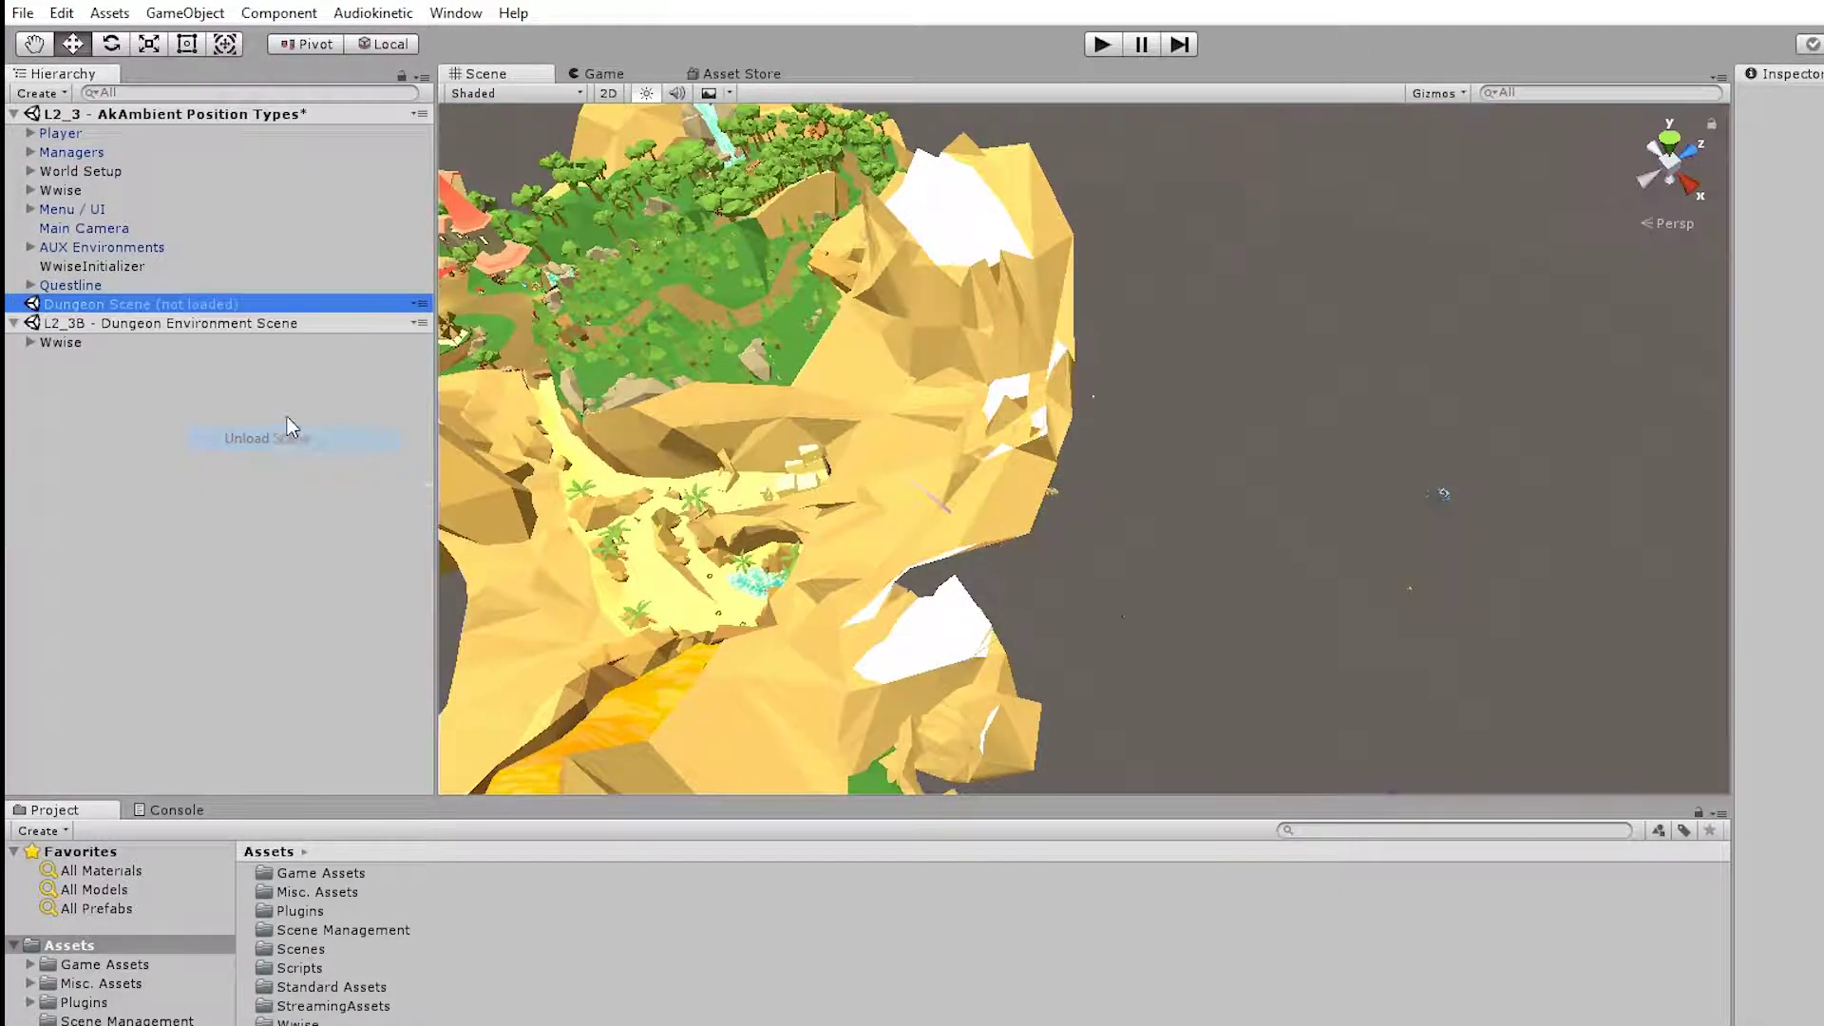
right_click(225, 308)
click(317, 321)
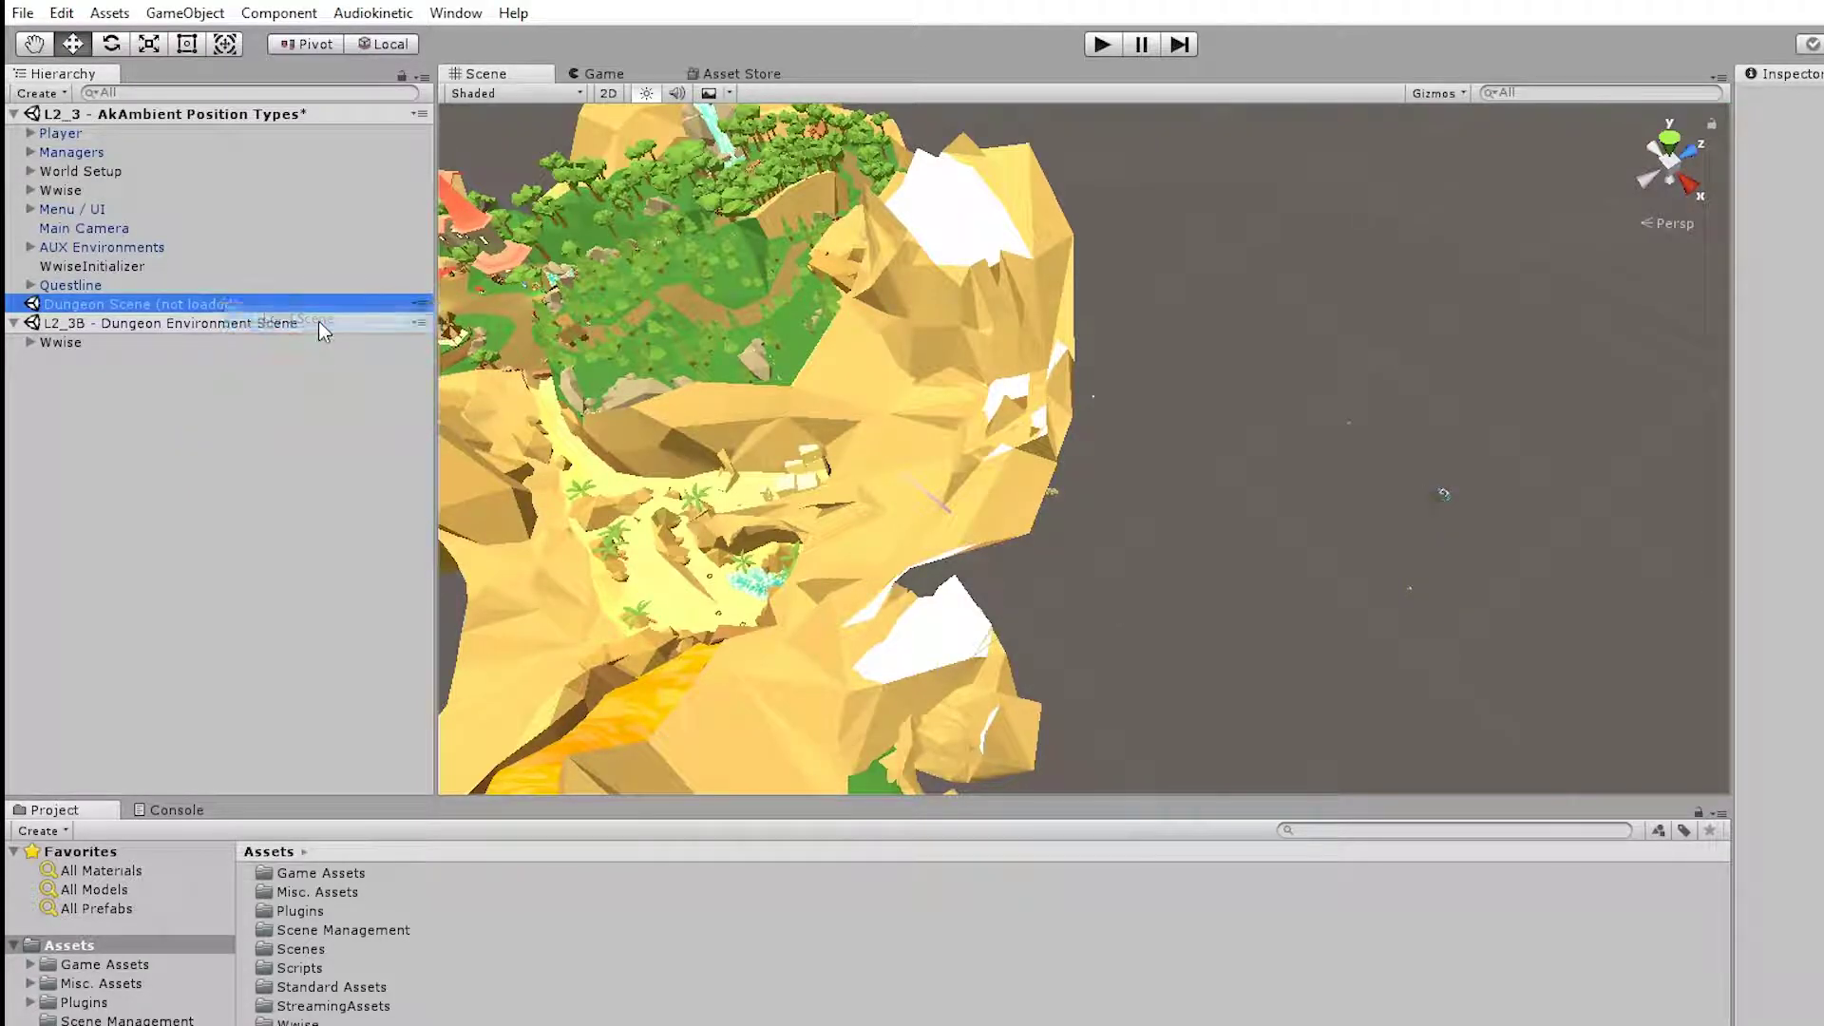
click(238, 498)
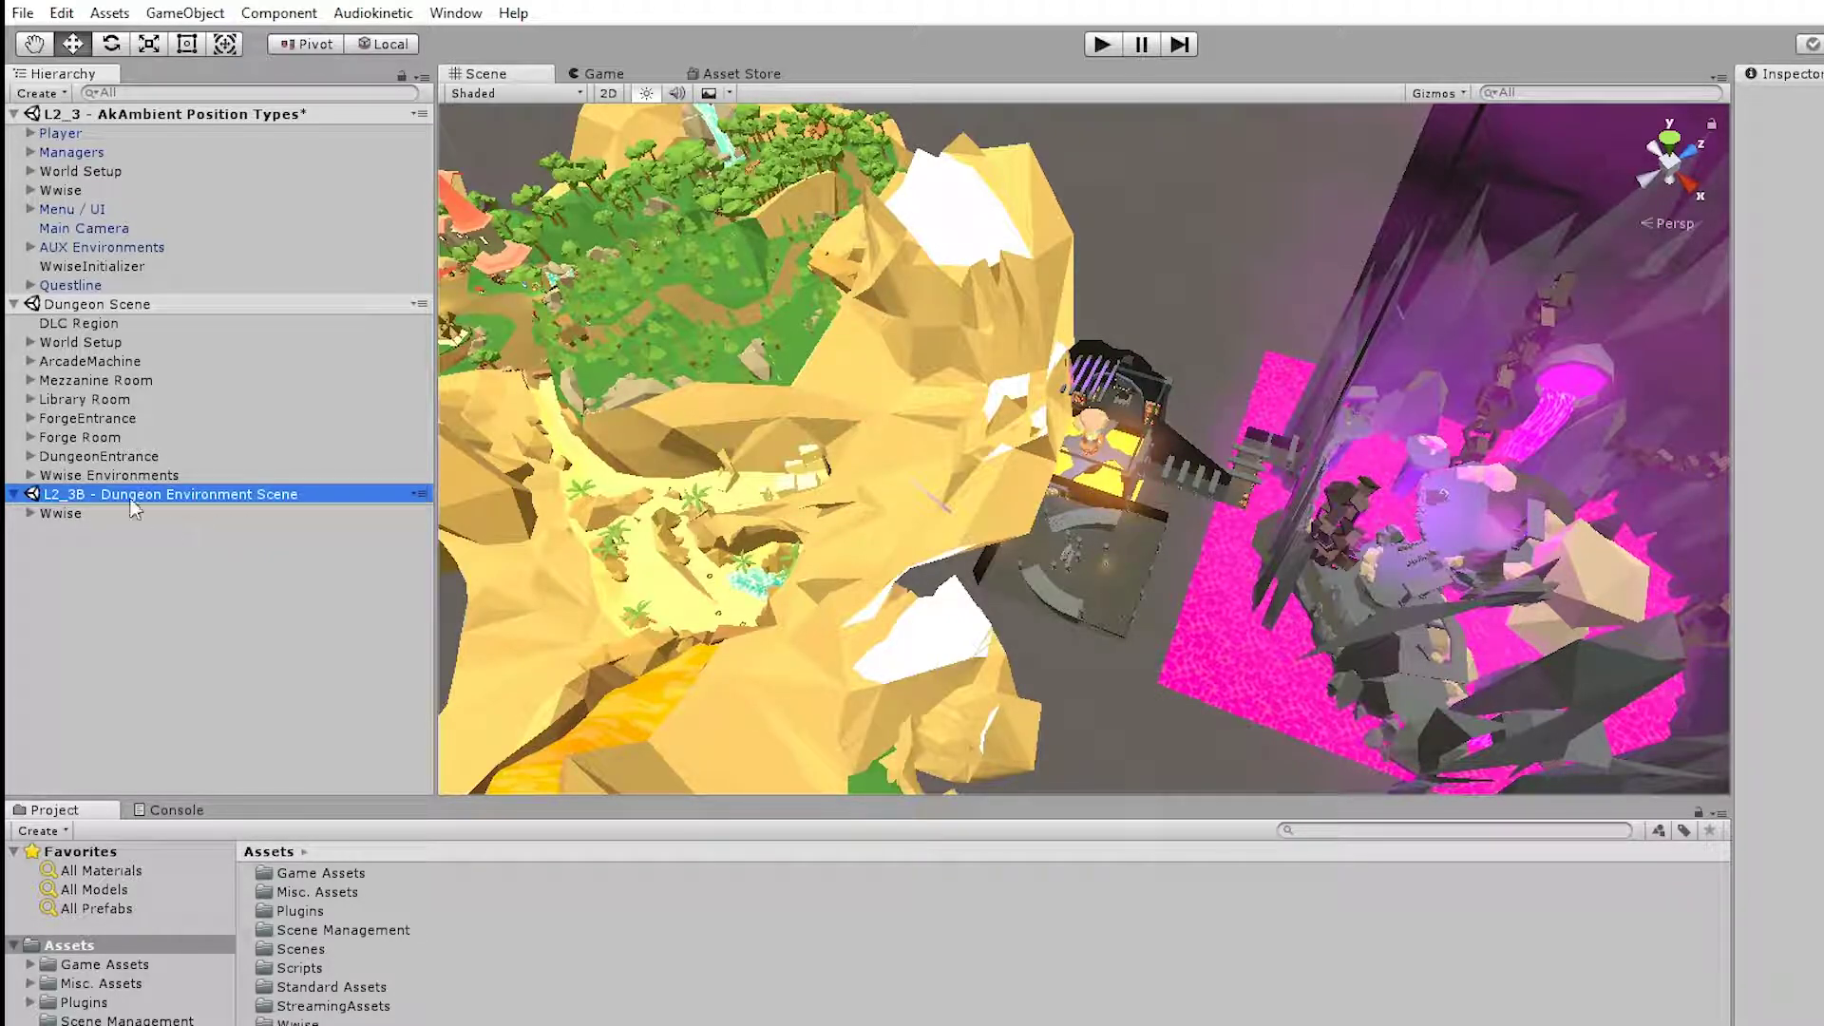
Expand Wwise > Torches and step through the 301_Torch objects, finding Position Type Simple_Mode
click(29, 514)
click(76, 570)
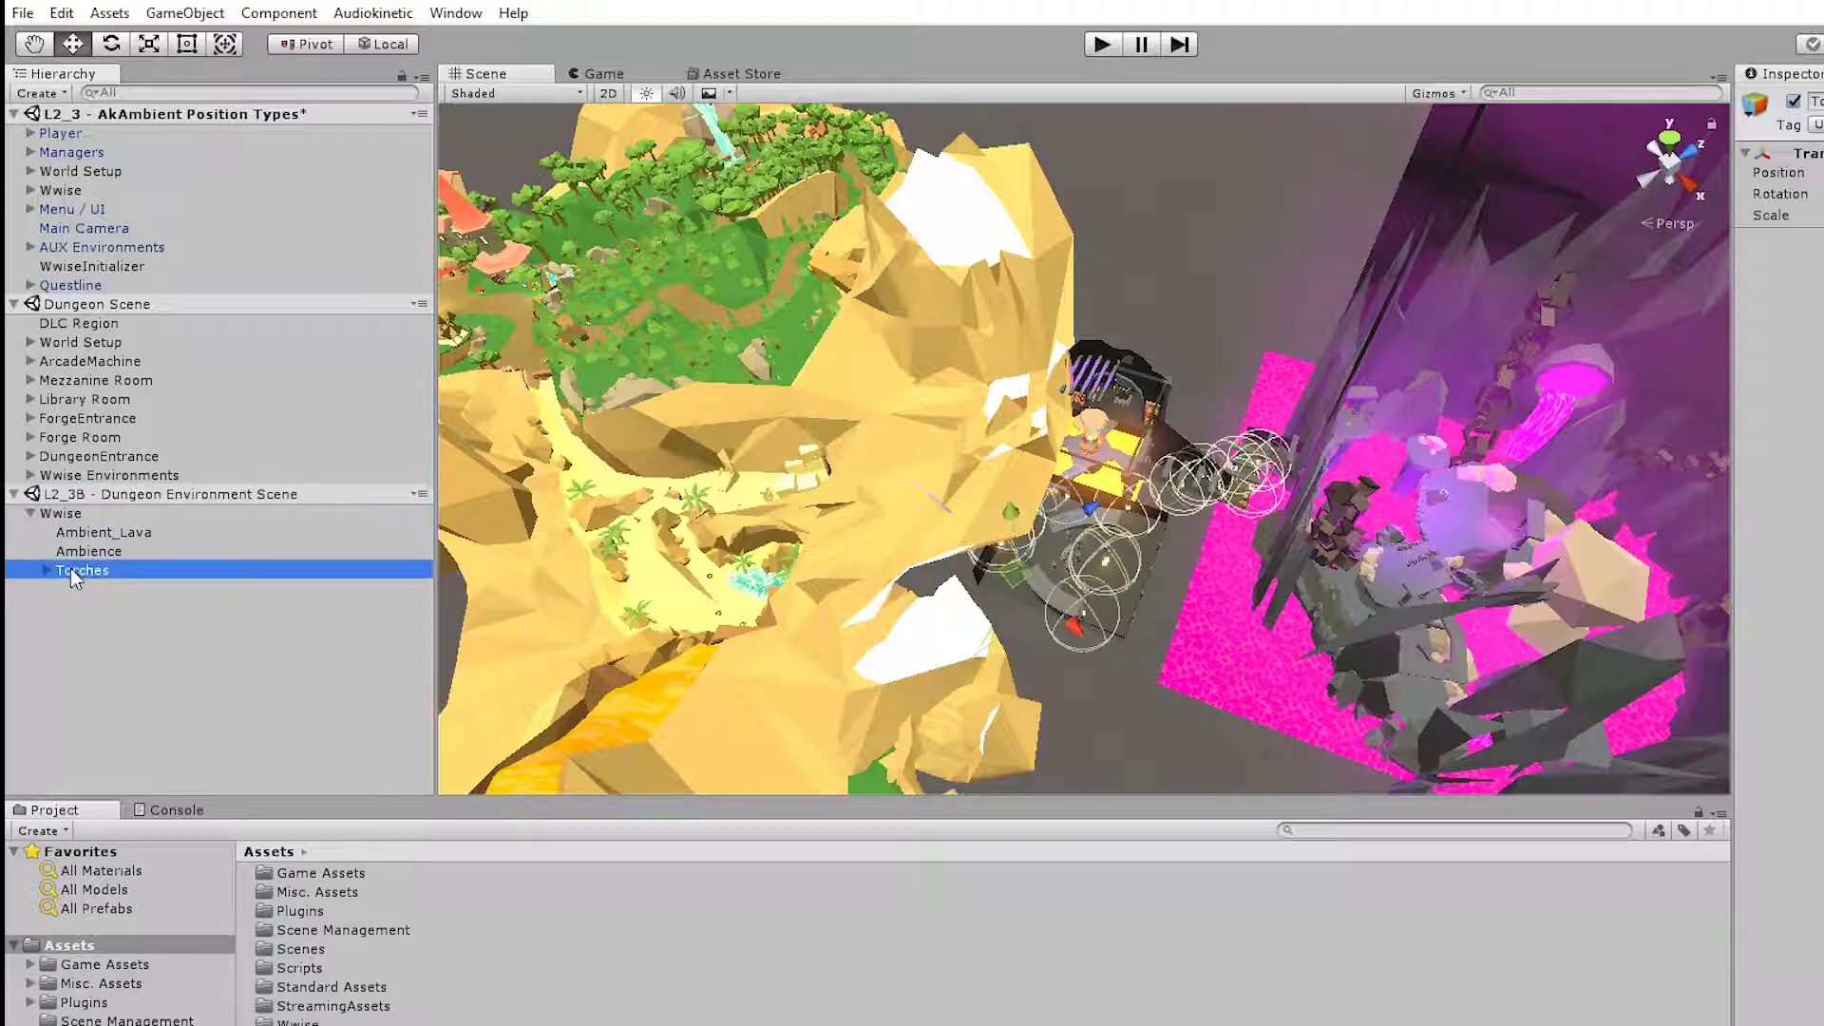
scroll(1184, 619, up, 5)
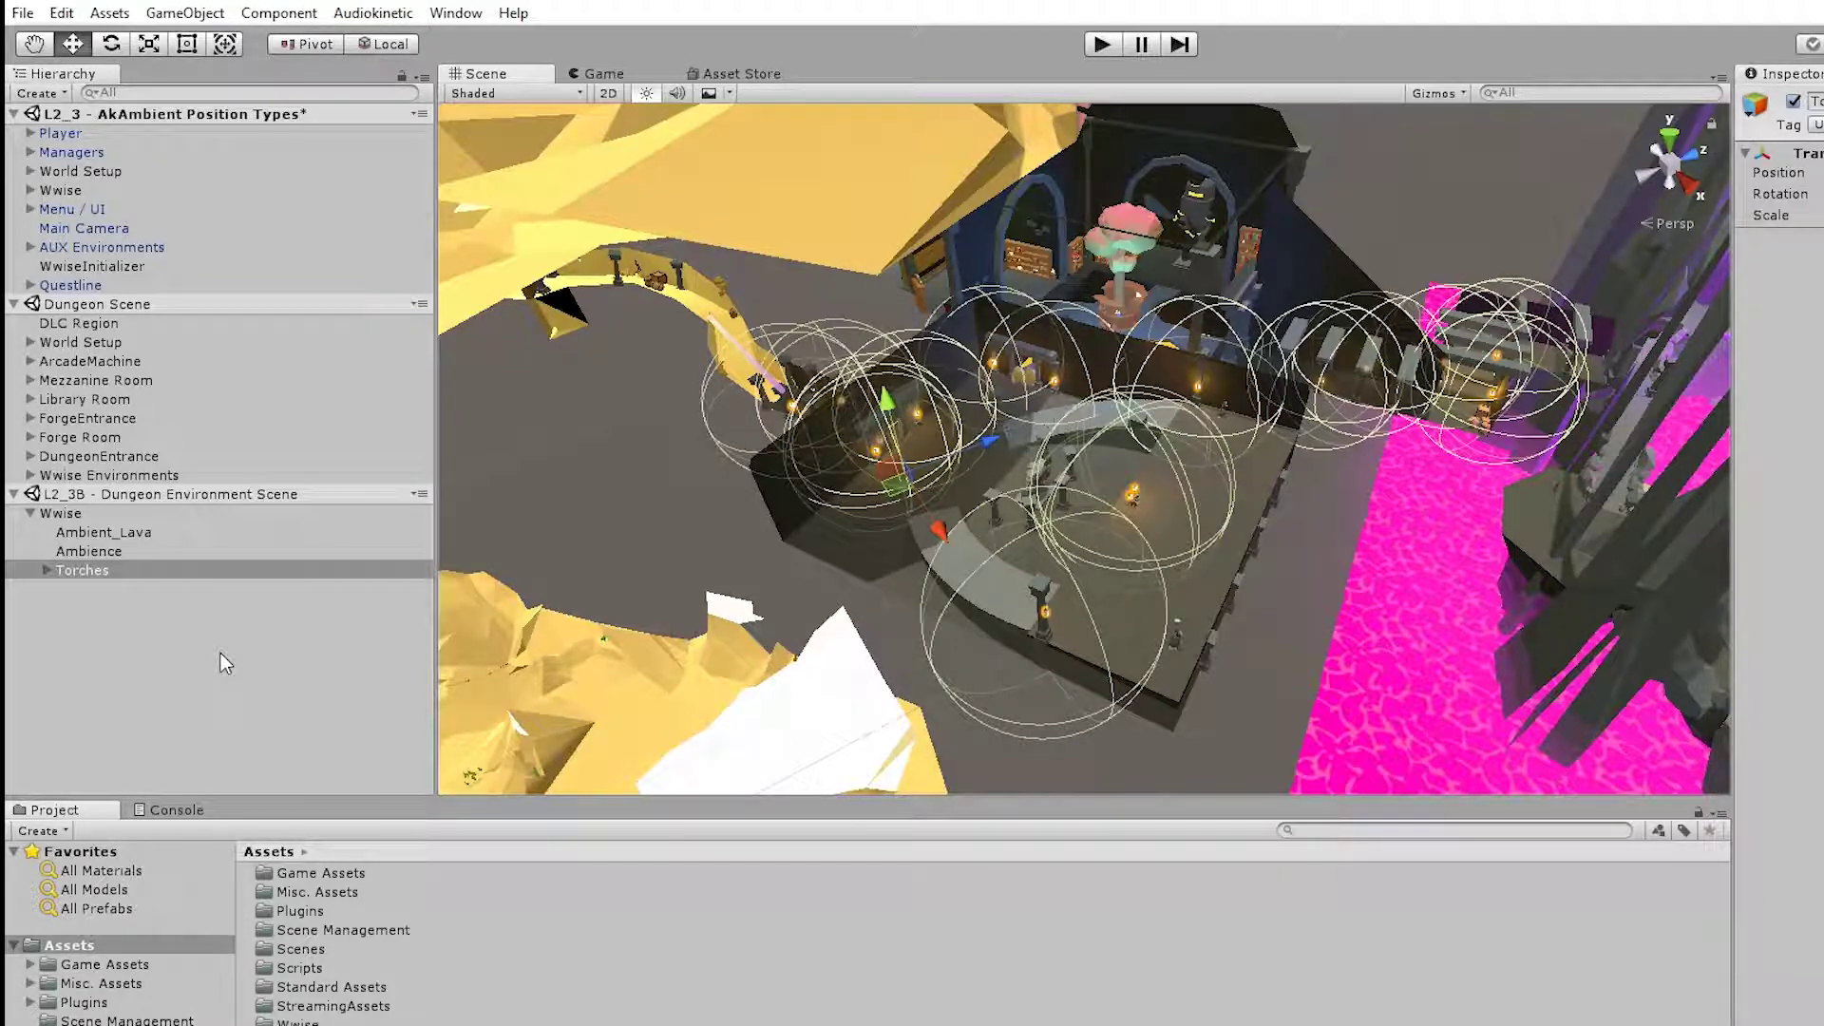
click(48, 570)
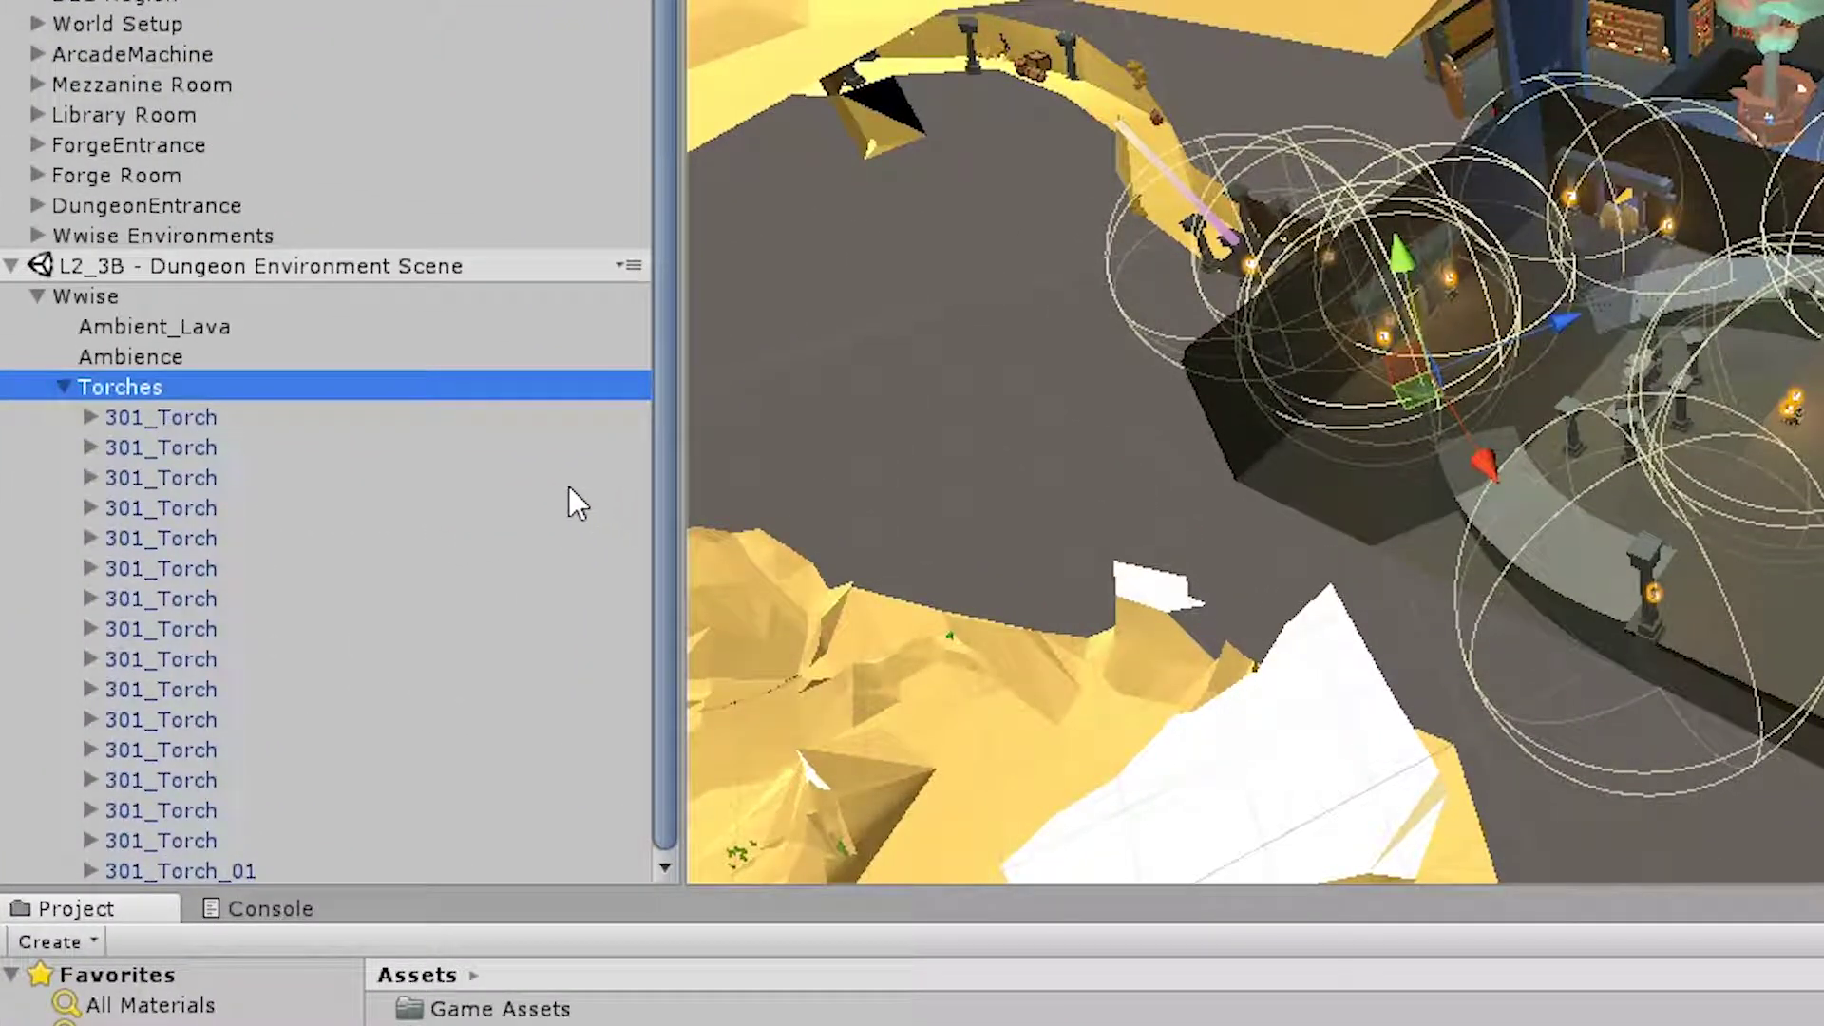
click(380, 425)
key(Down)
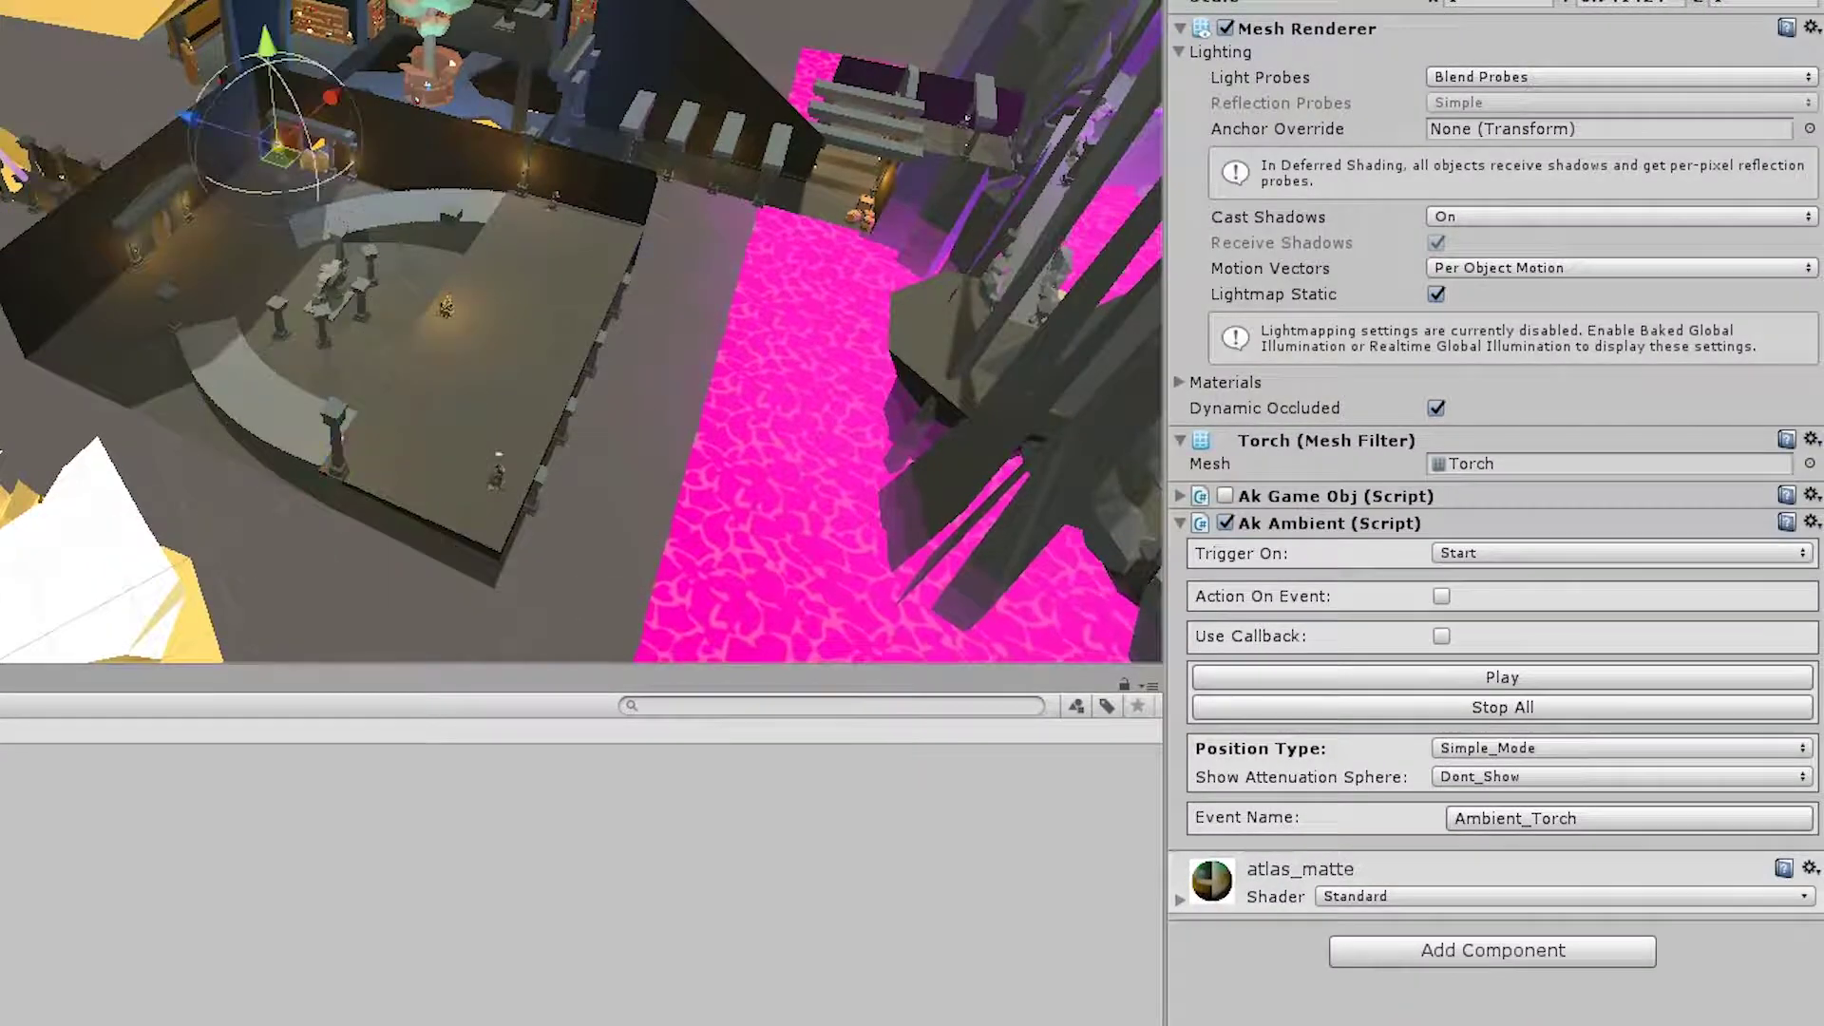
key(Down)
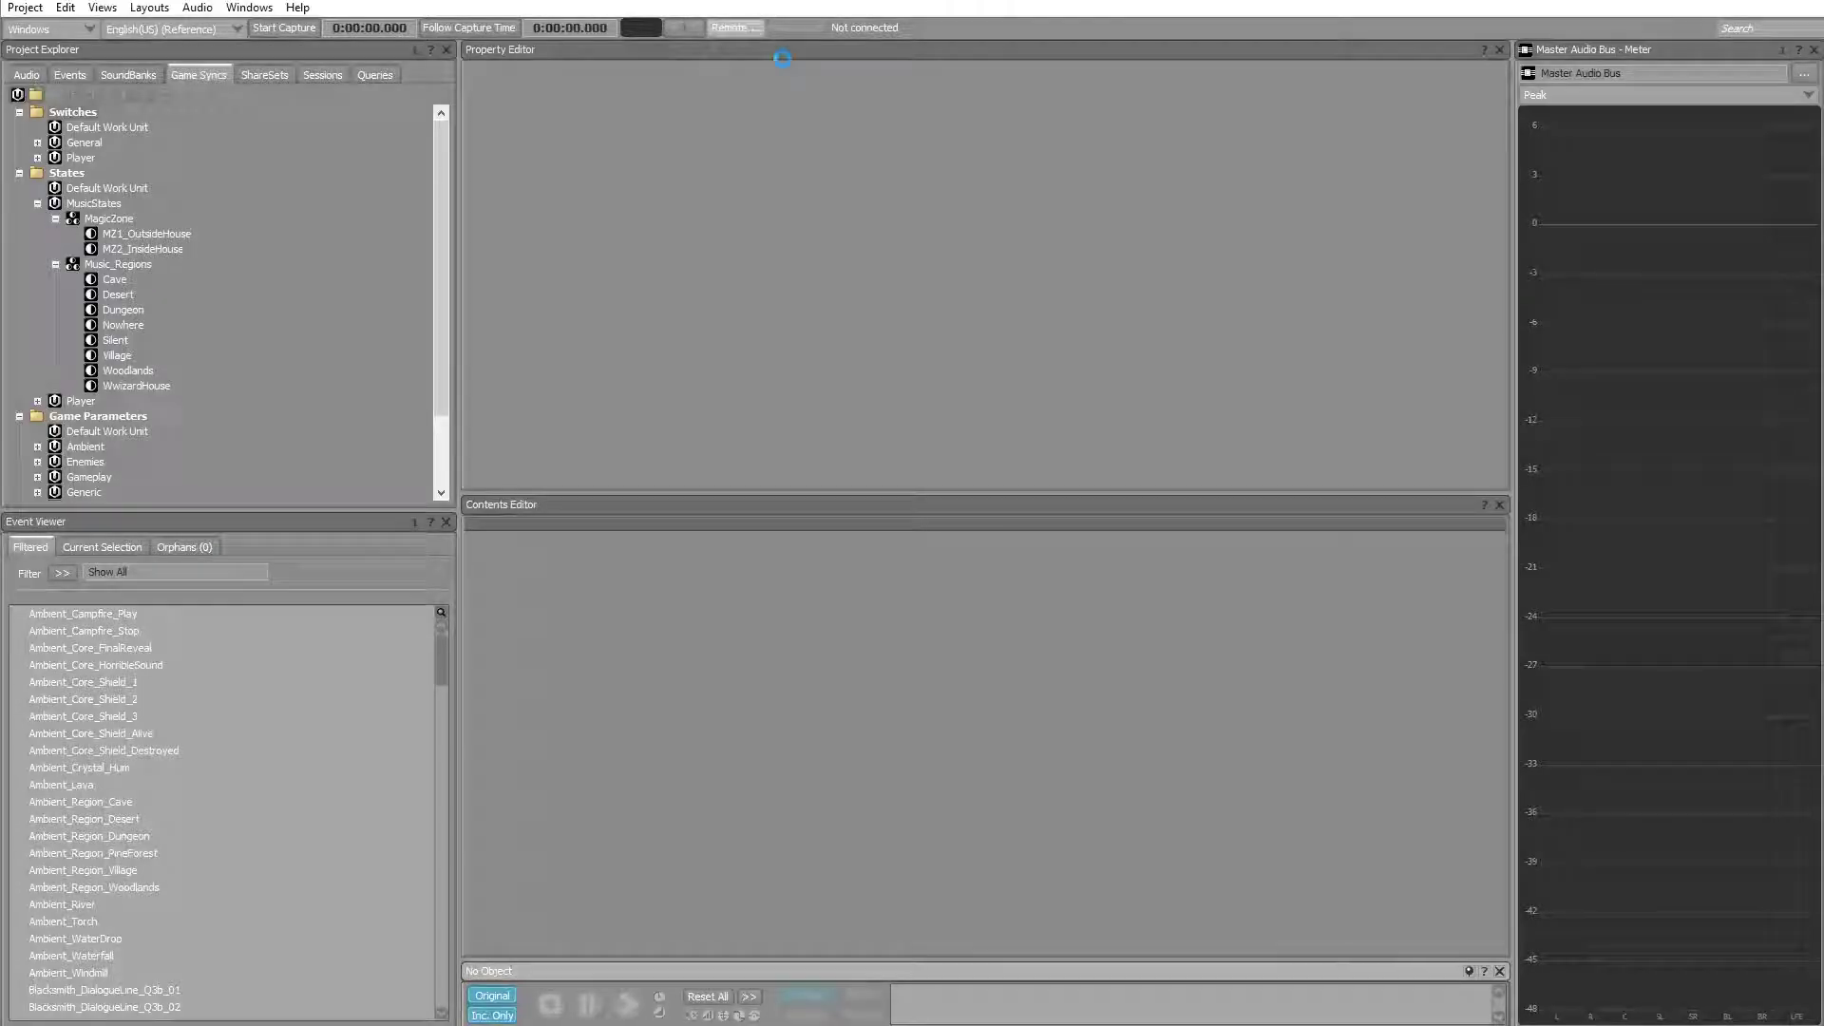
Close Wwise's Remote Connections dialog, start Play, and teleport the player to the Dungeon
click(735, 27)
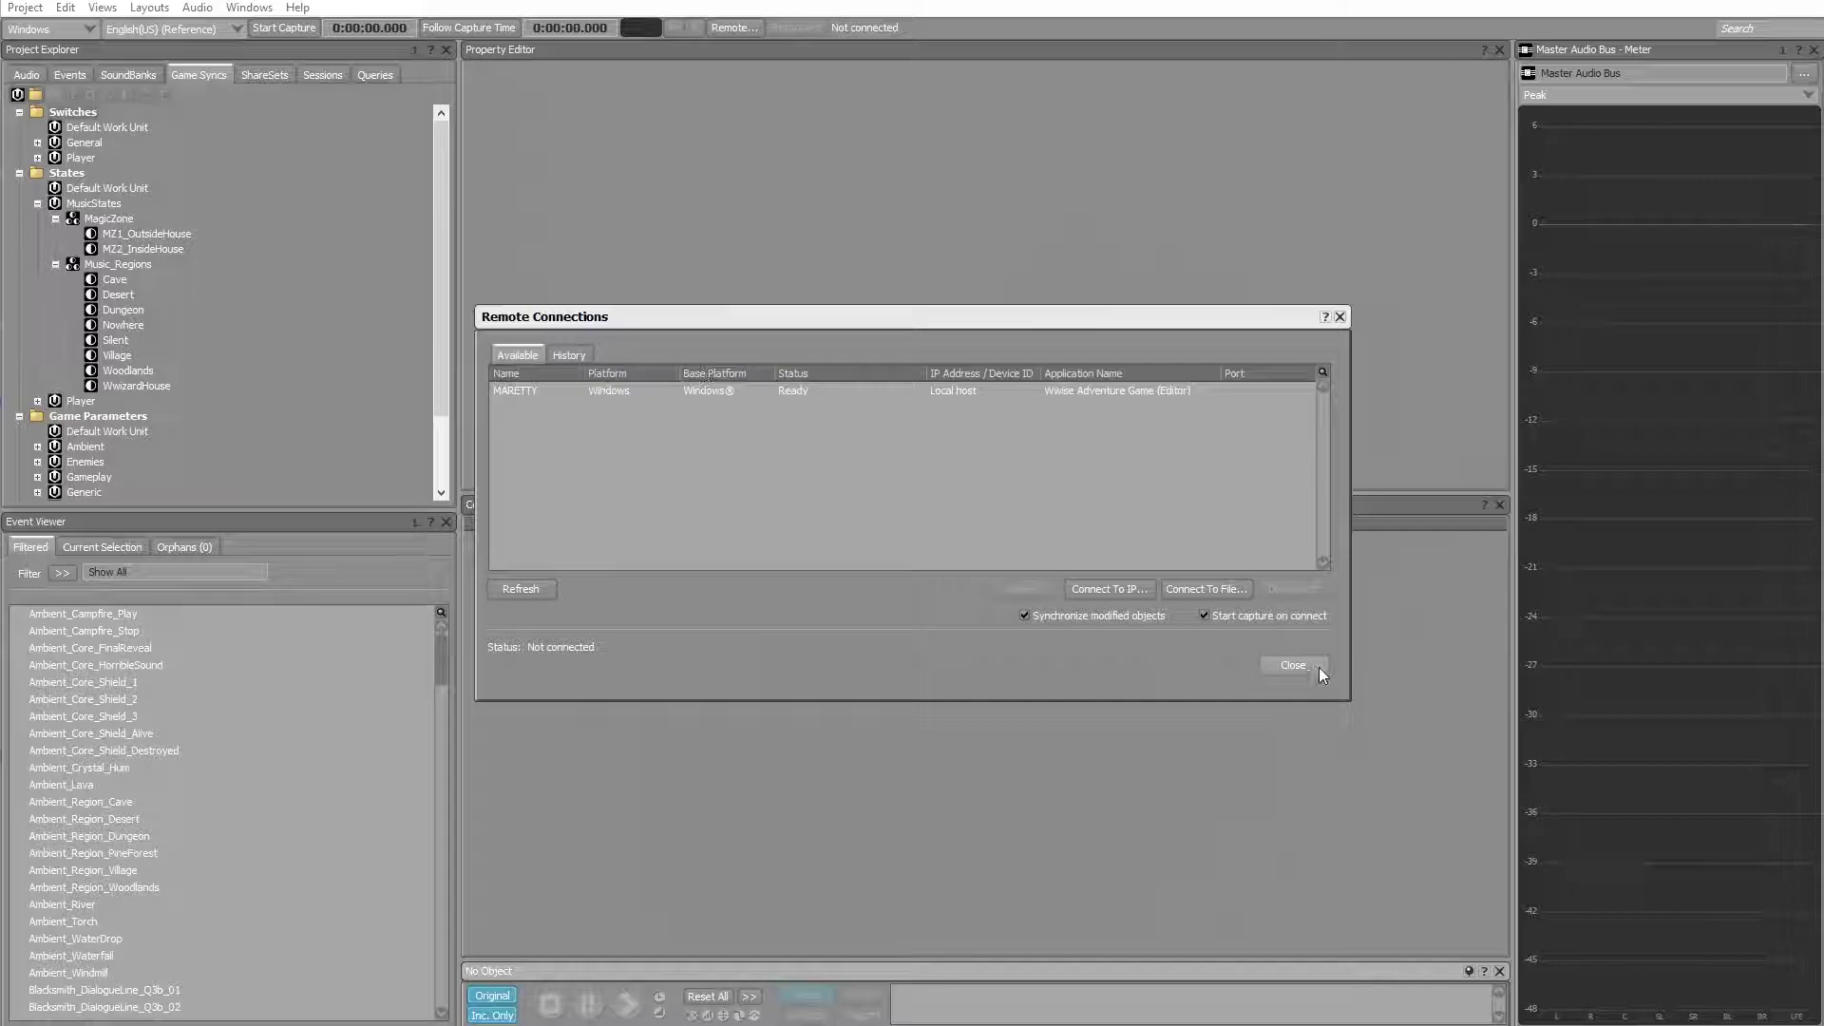
click(1293, 665)
click(734, 26)
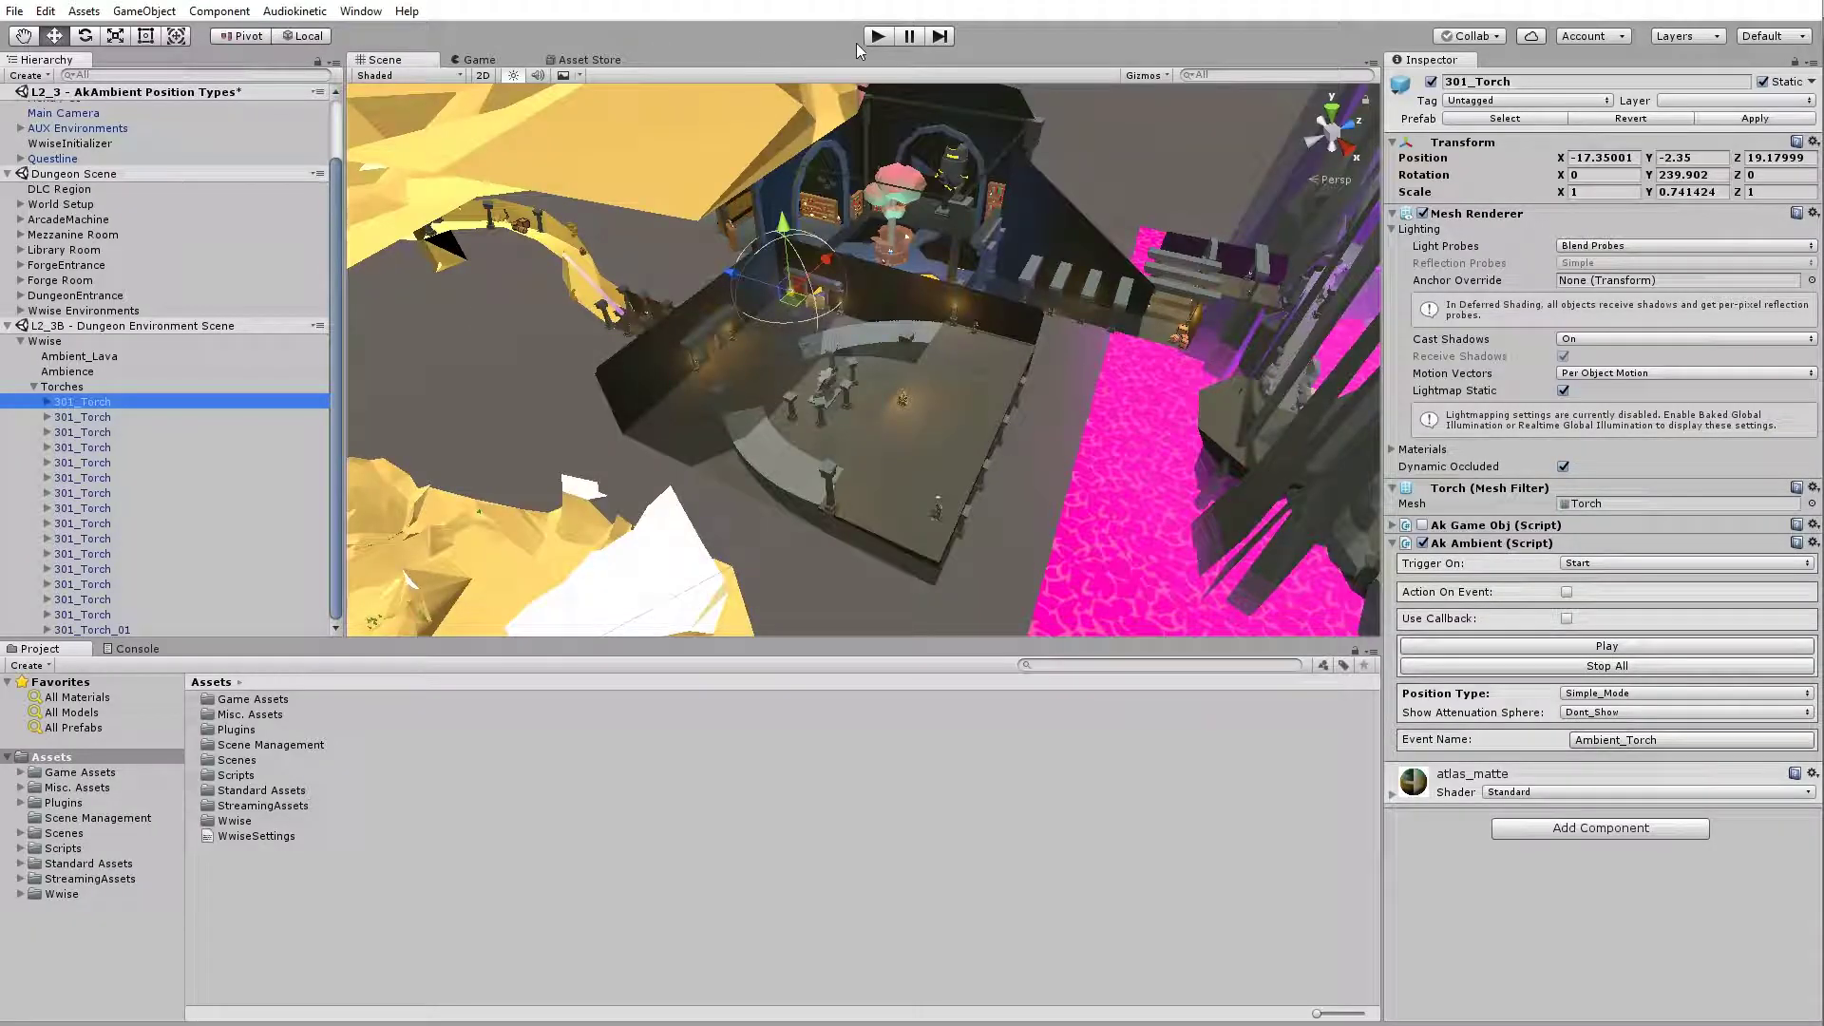
click(874, 40)
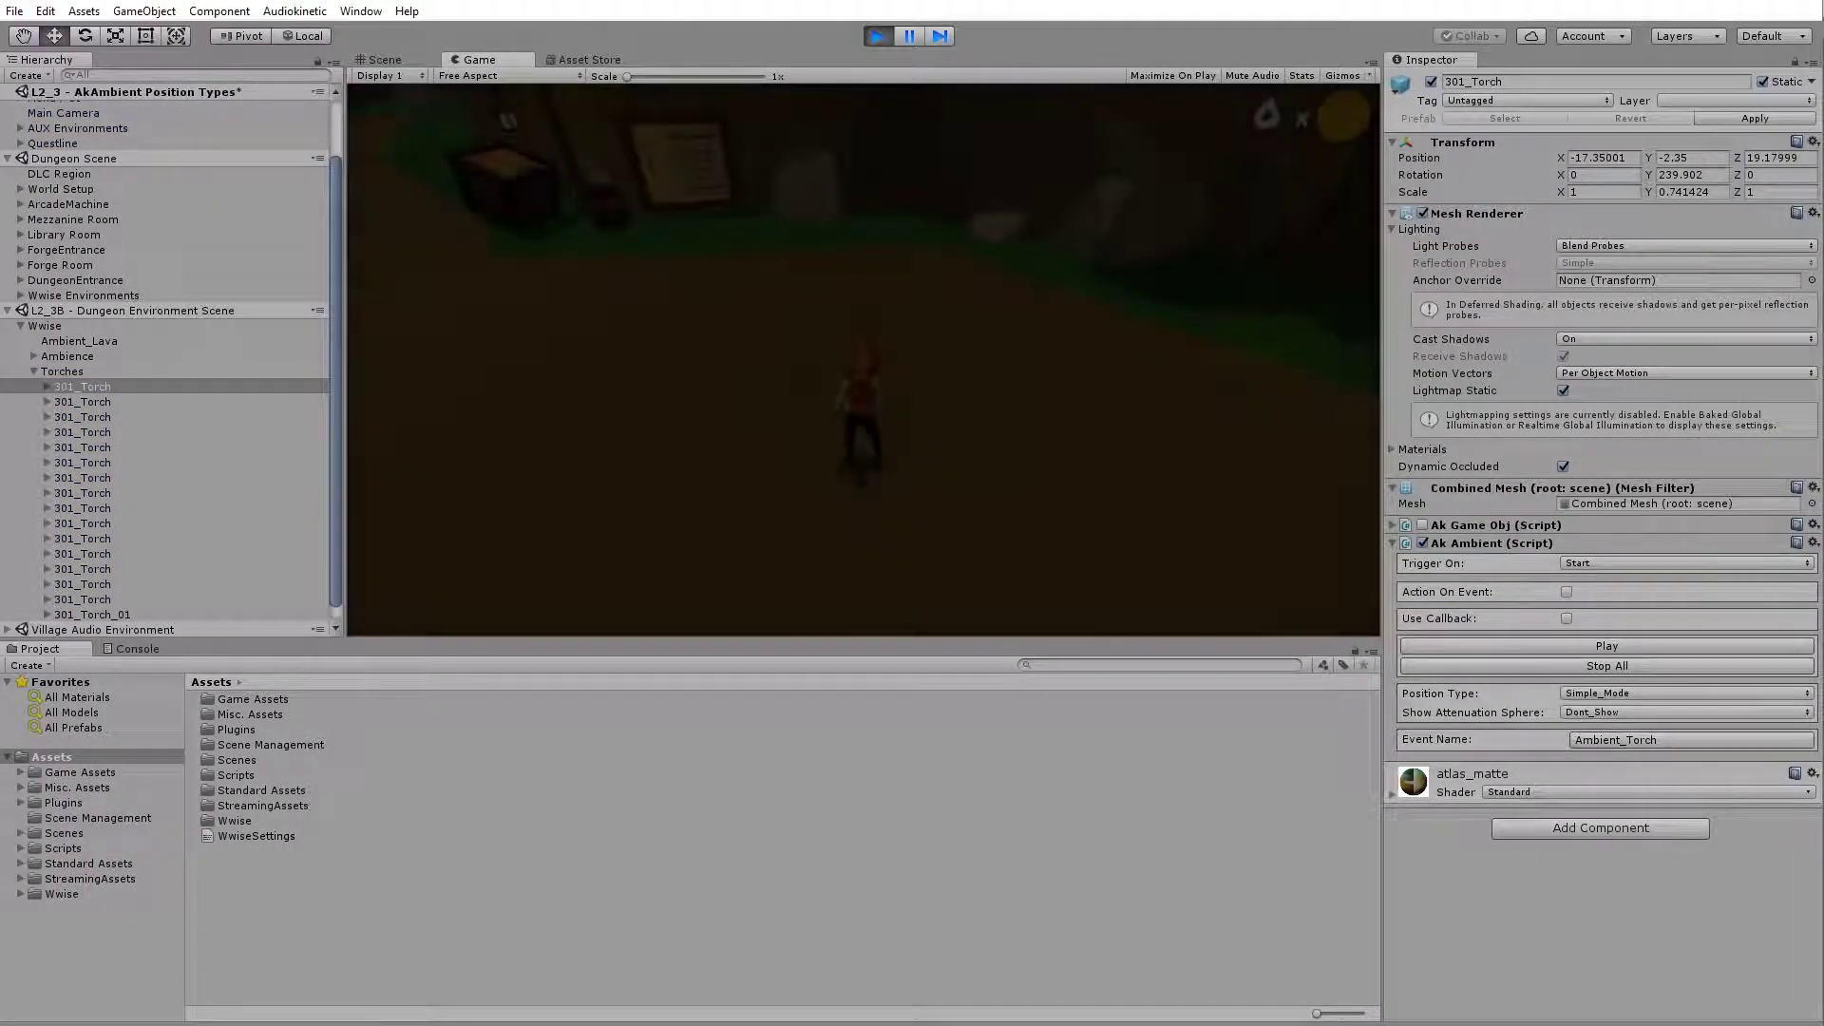
key(Escape)
click(935, 241)
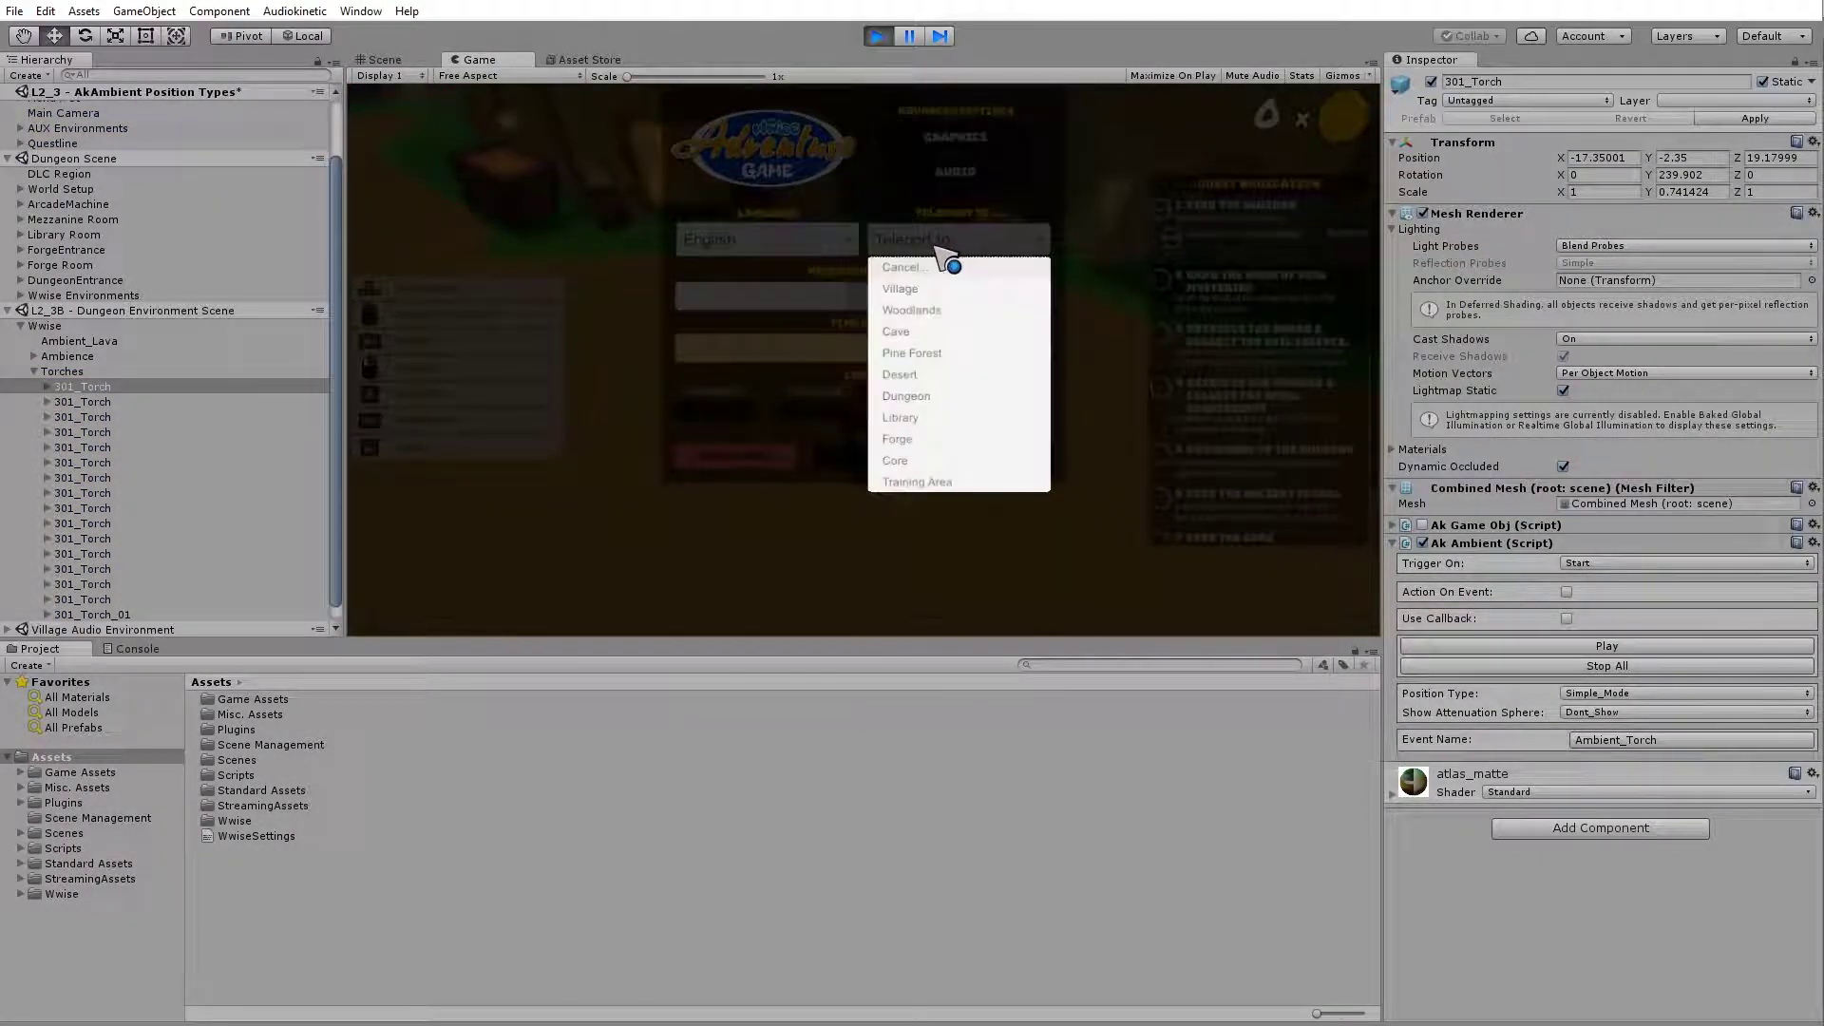
click(925, 397)
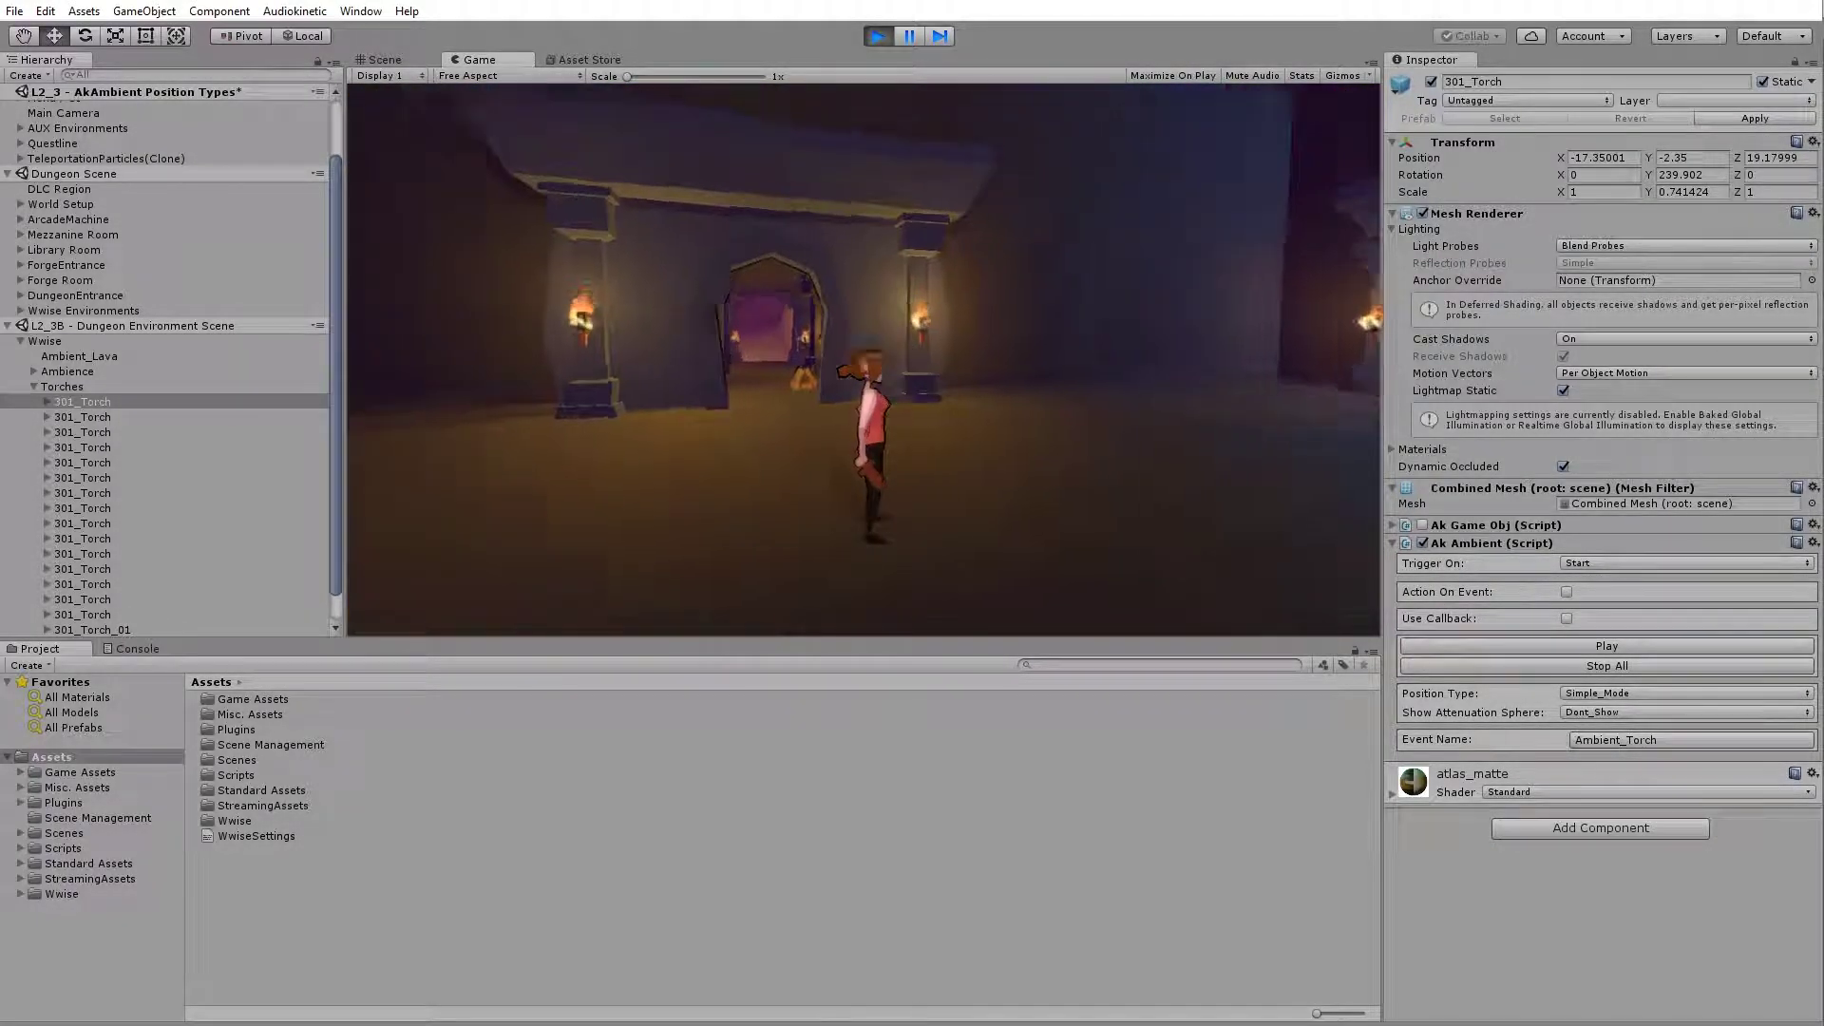
Run the character down the torch-lit corridor toward the arched doorway
key(w)
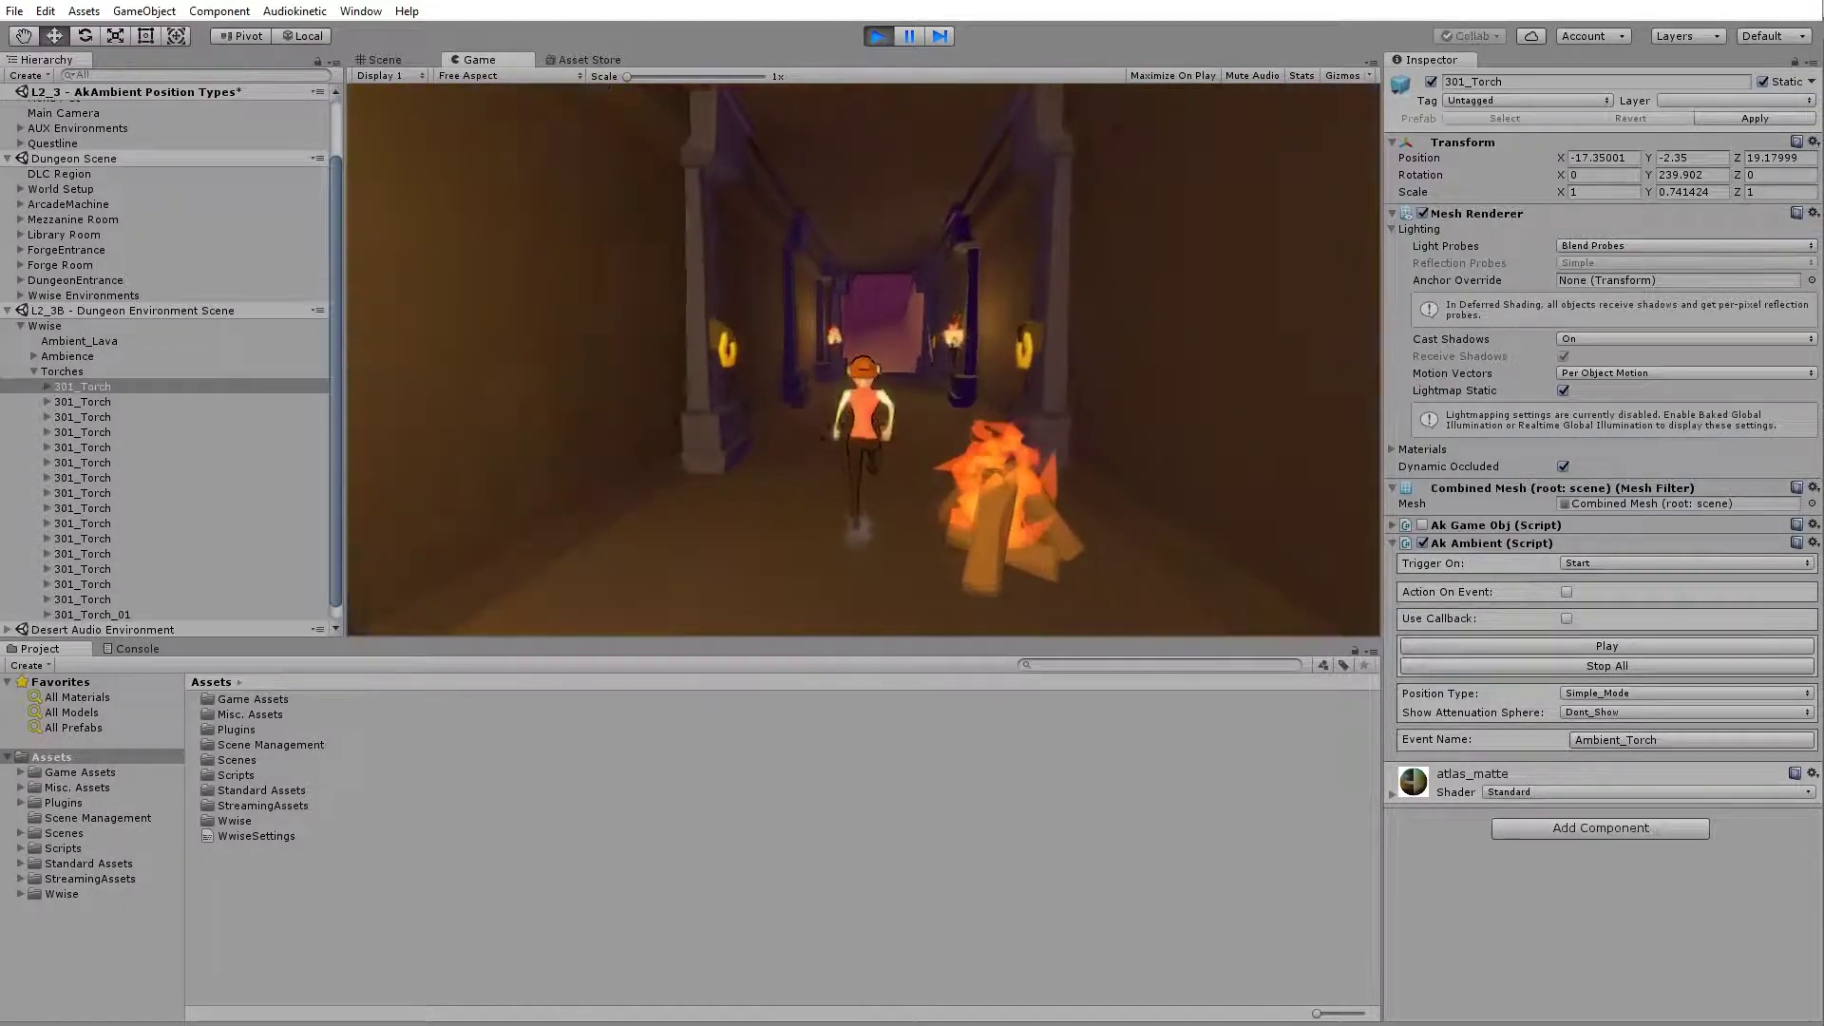
key(w)
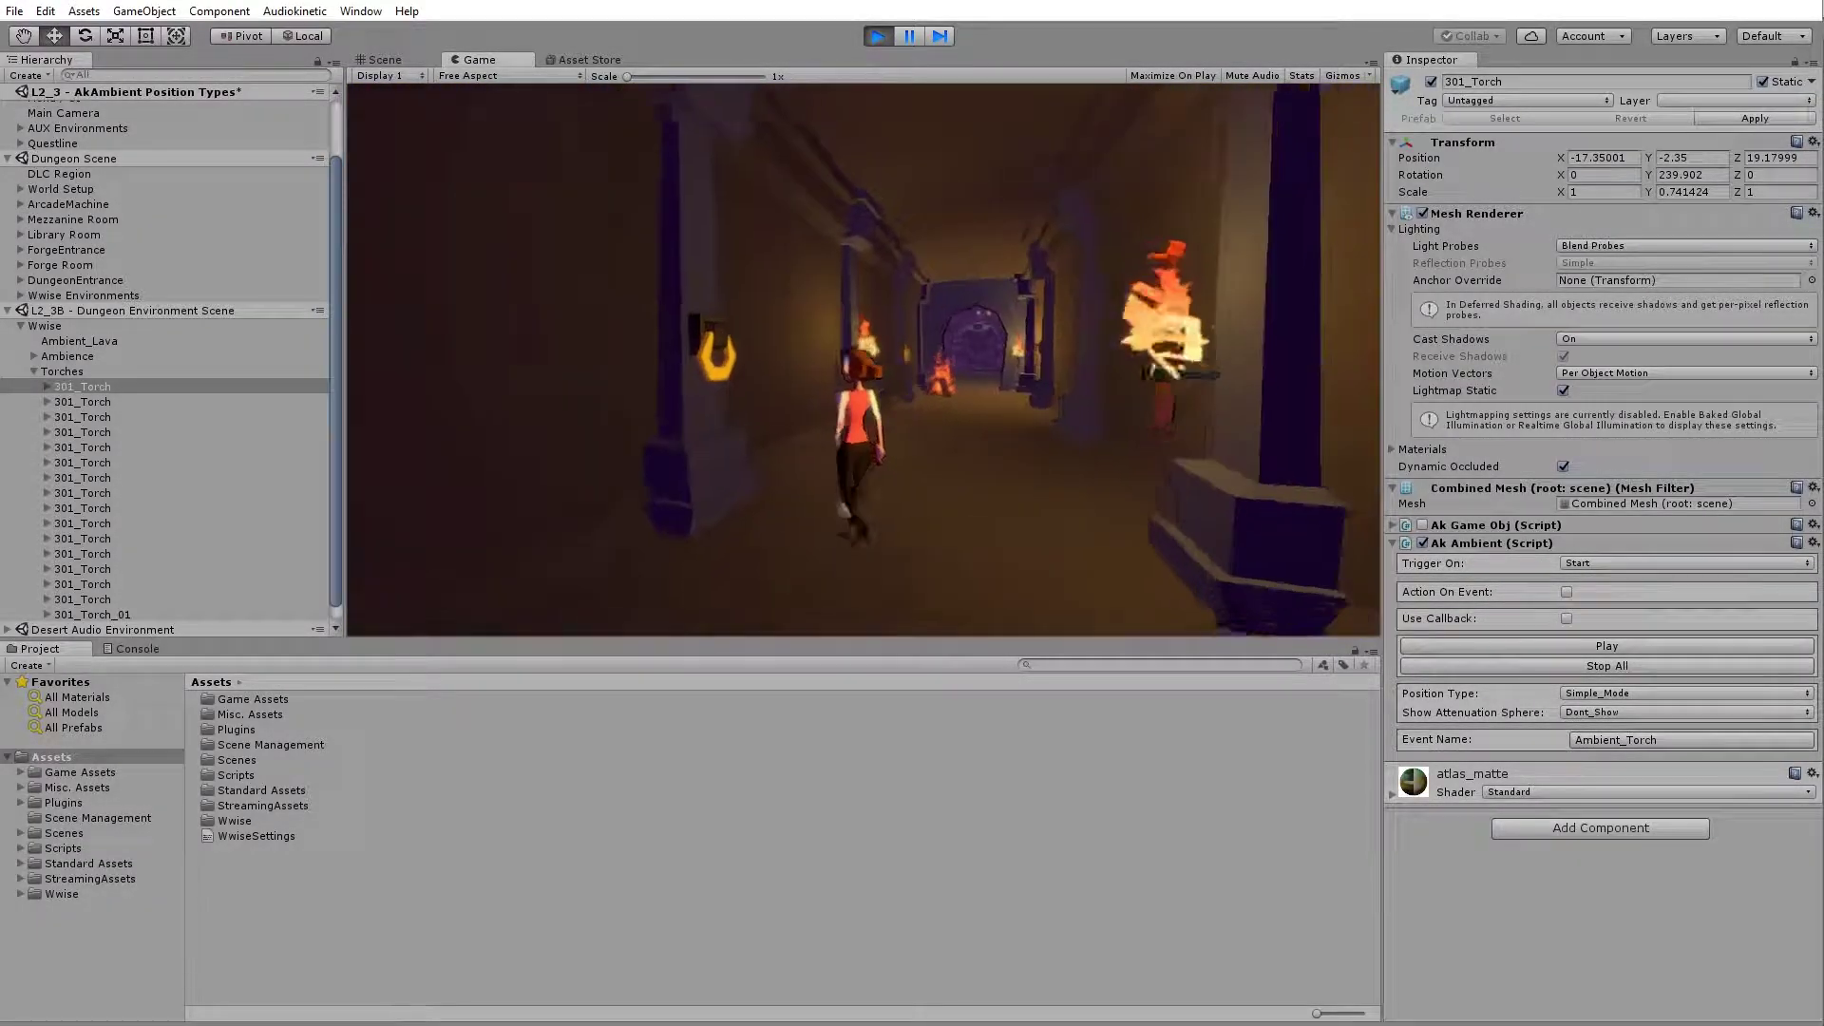
key(w)
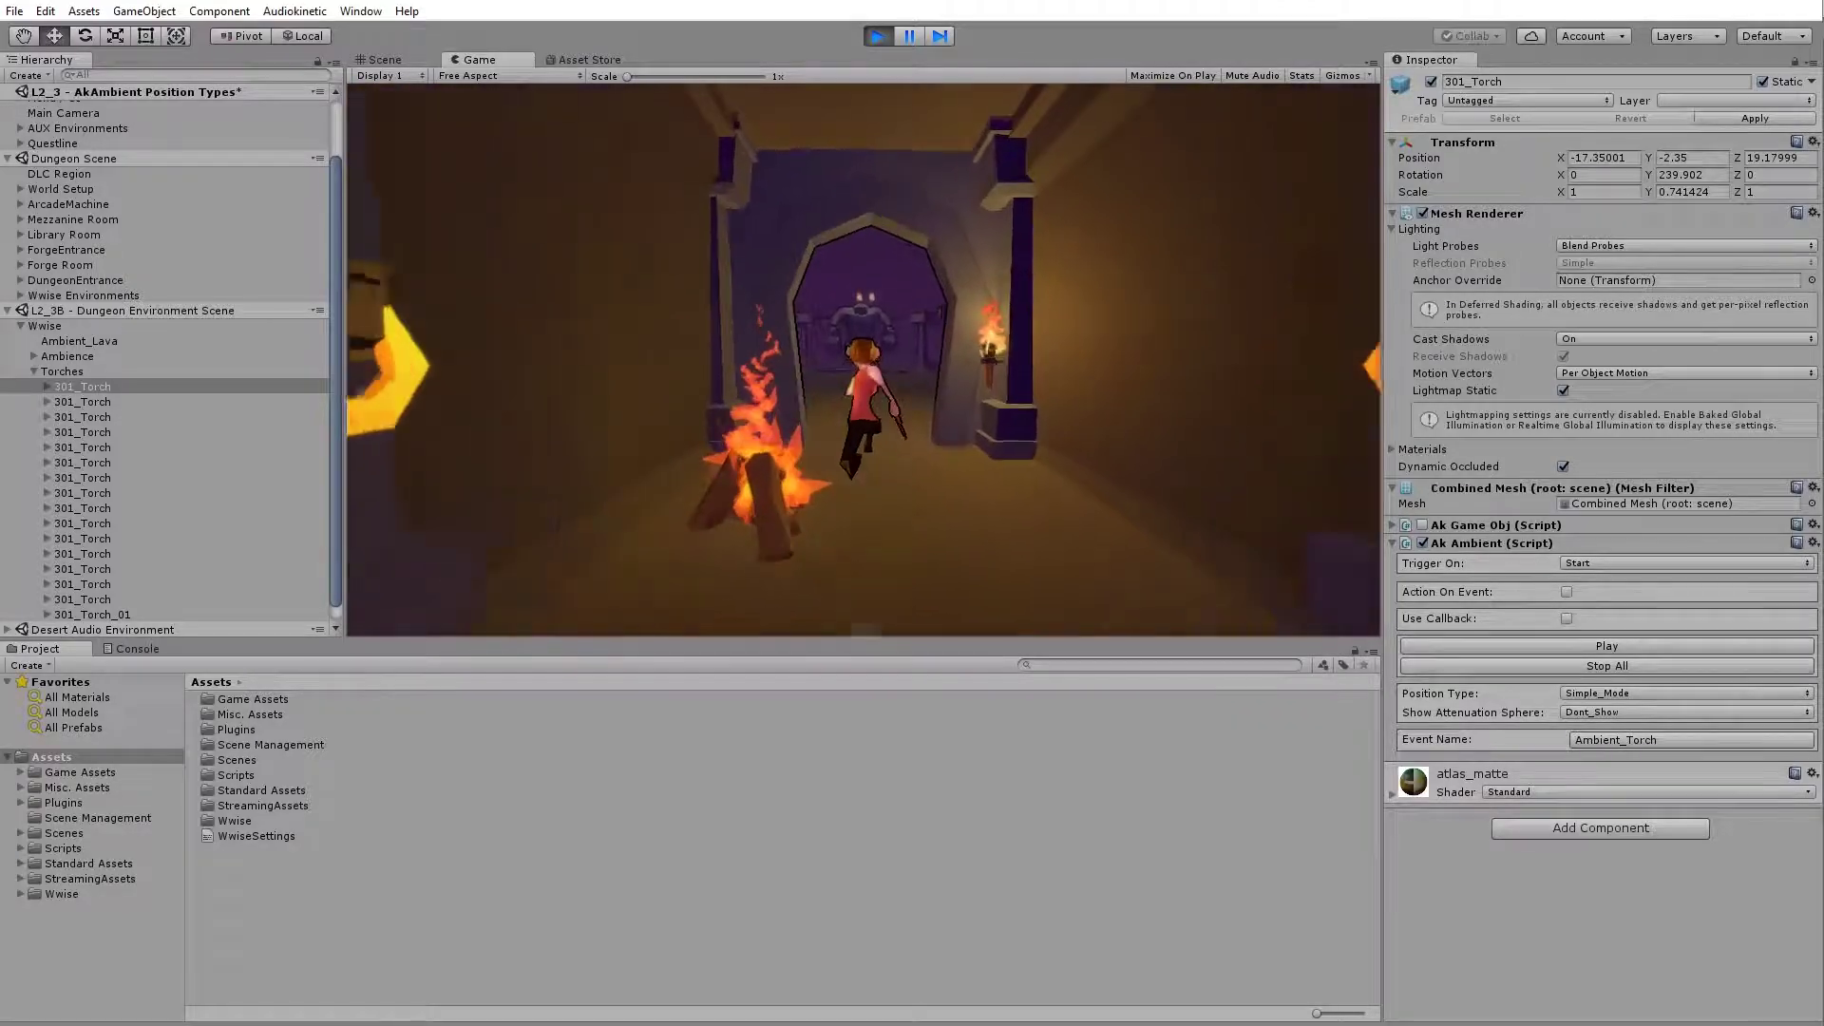
key(w)
In Wwise's Profiler layout at 7:22.368, inspect the separate Ambient_Torch voices
key(alt+Tab)
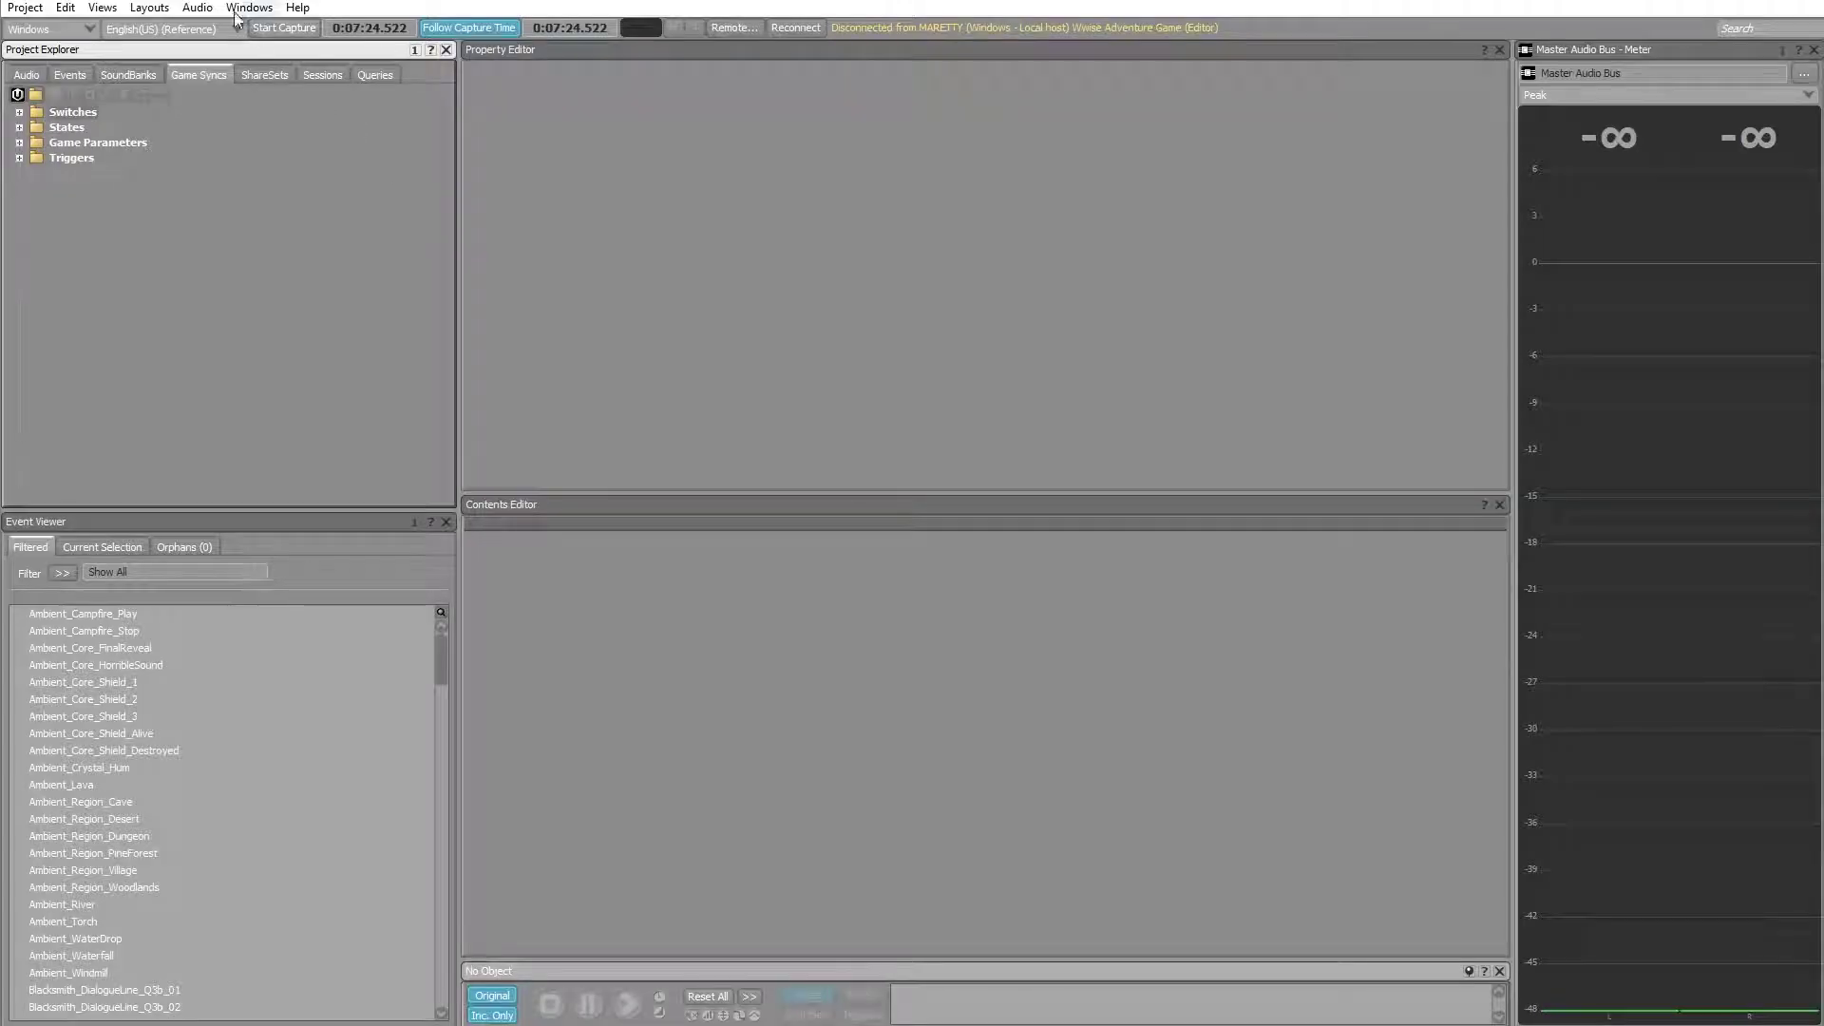
click(149, 7)
click(173, 45)
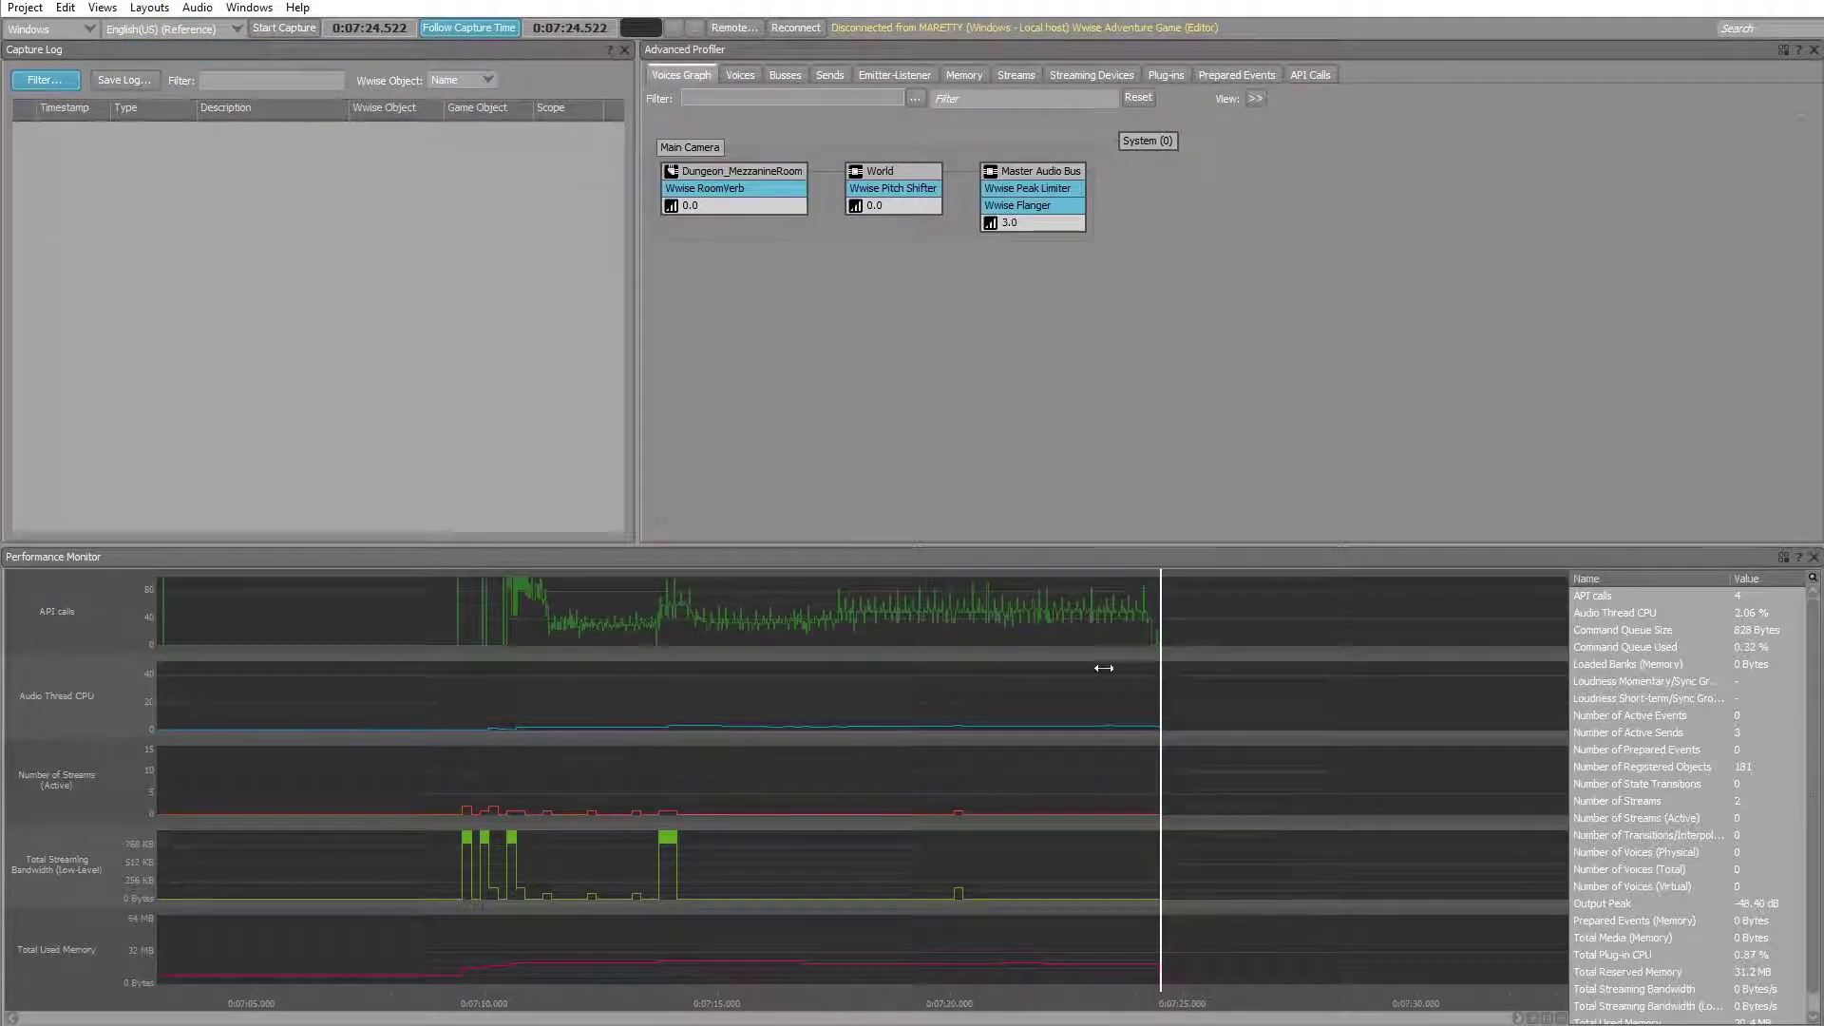
drag(1098, 668, 1060, 682)
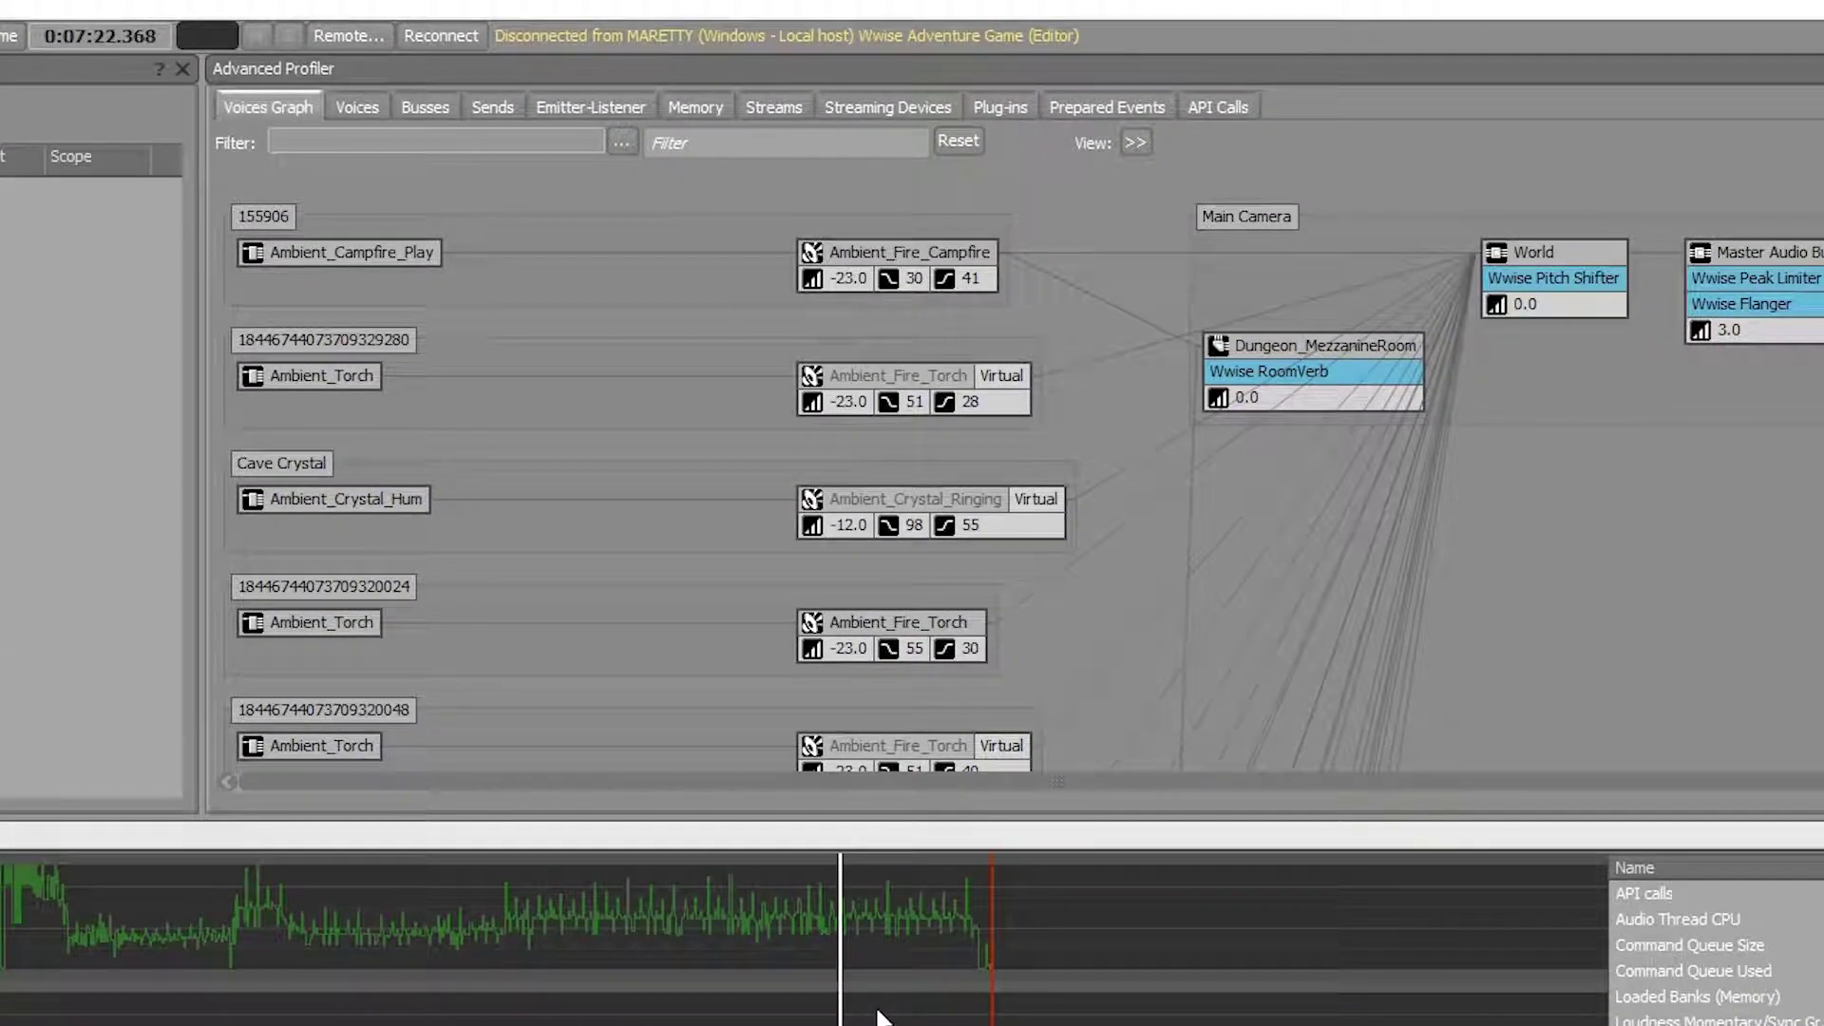
scroll(590, 487, down, 3)
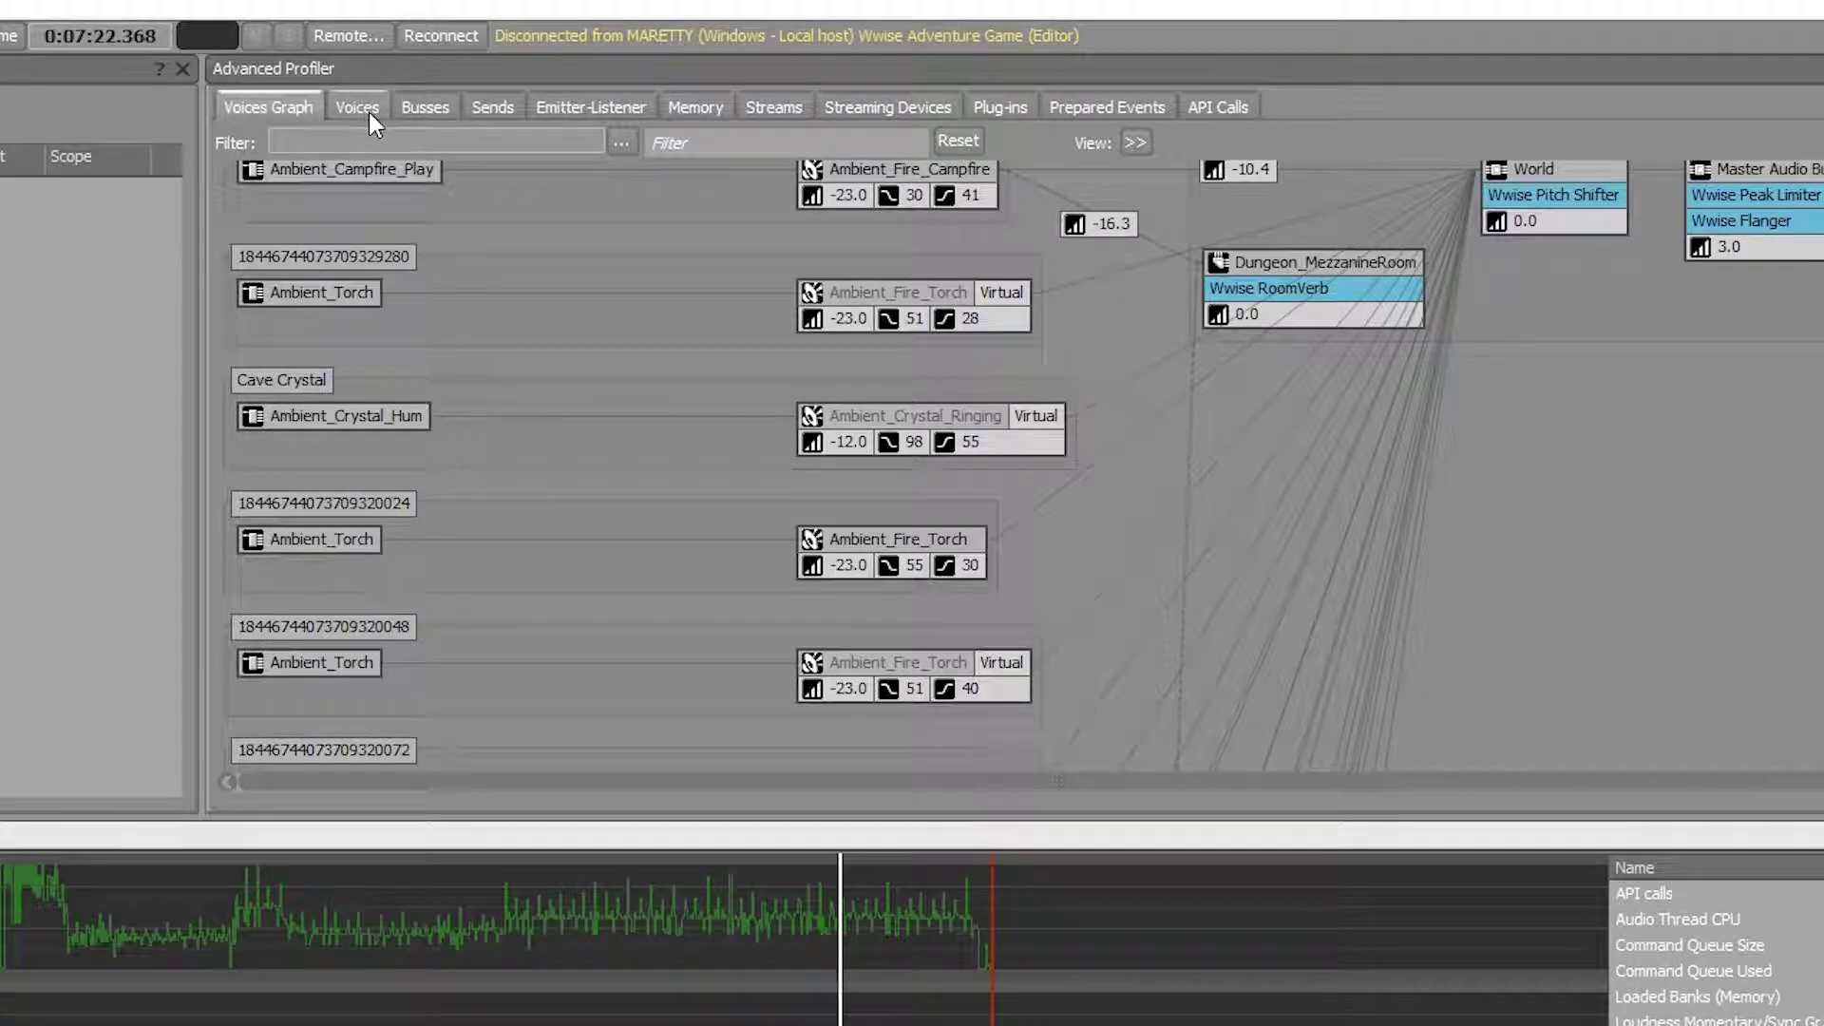
click(358, 108)
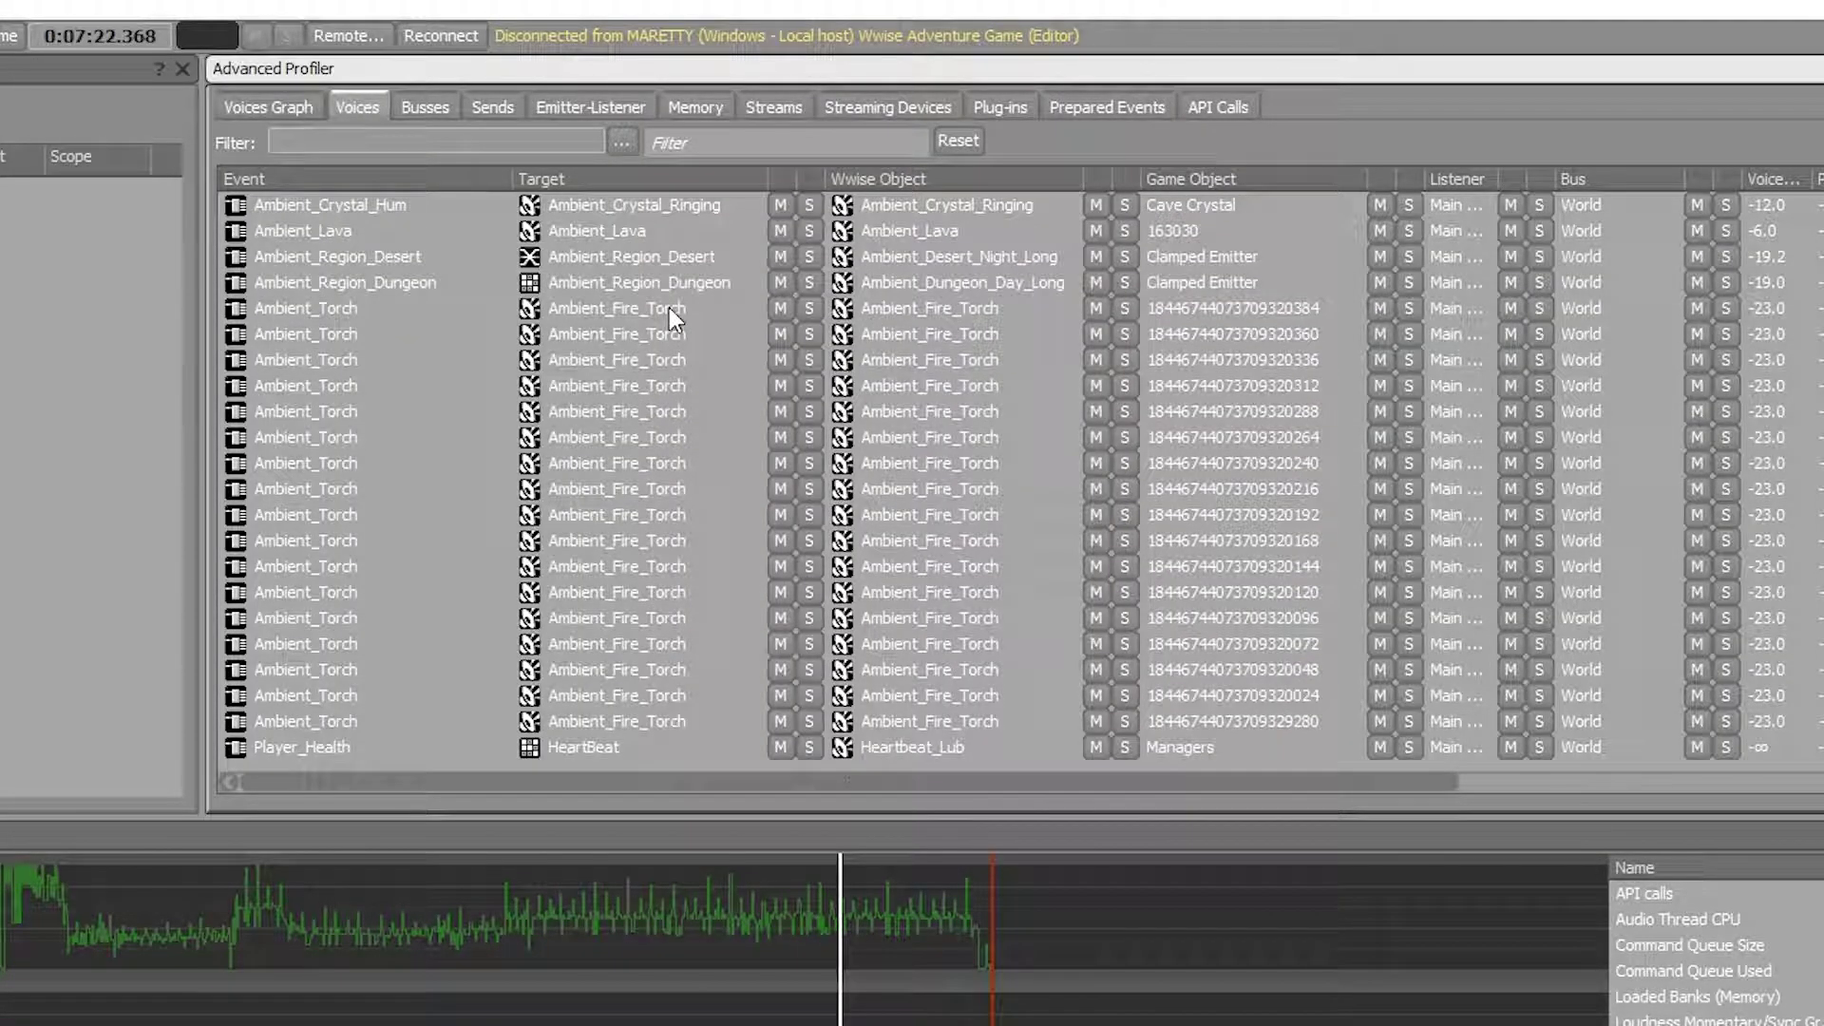
click(669, 308)
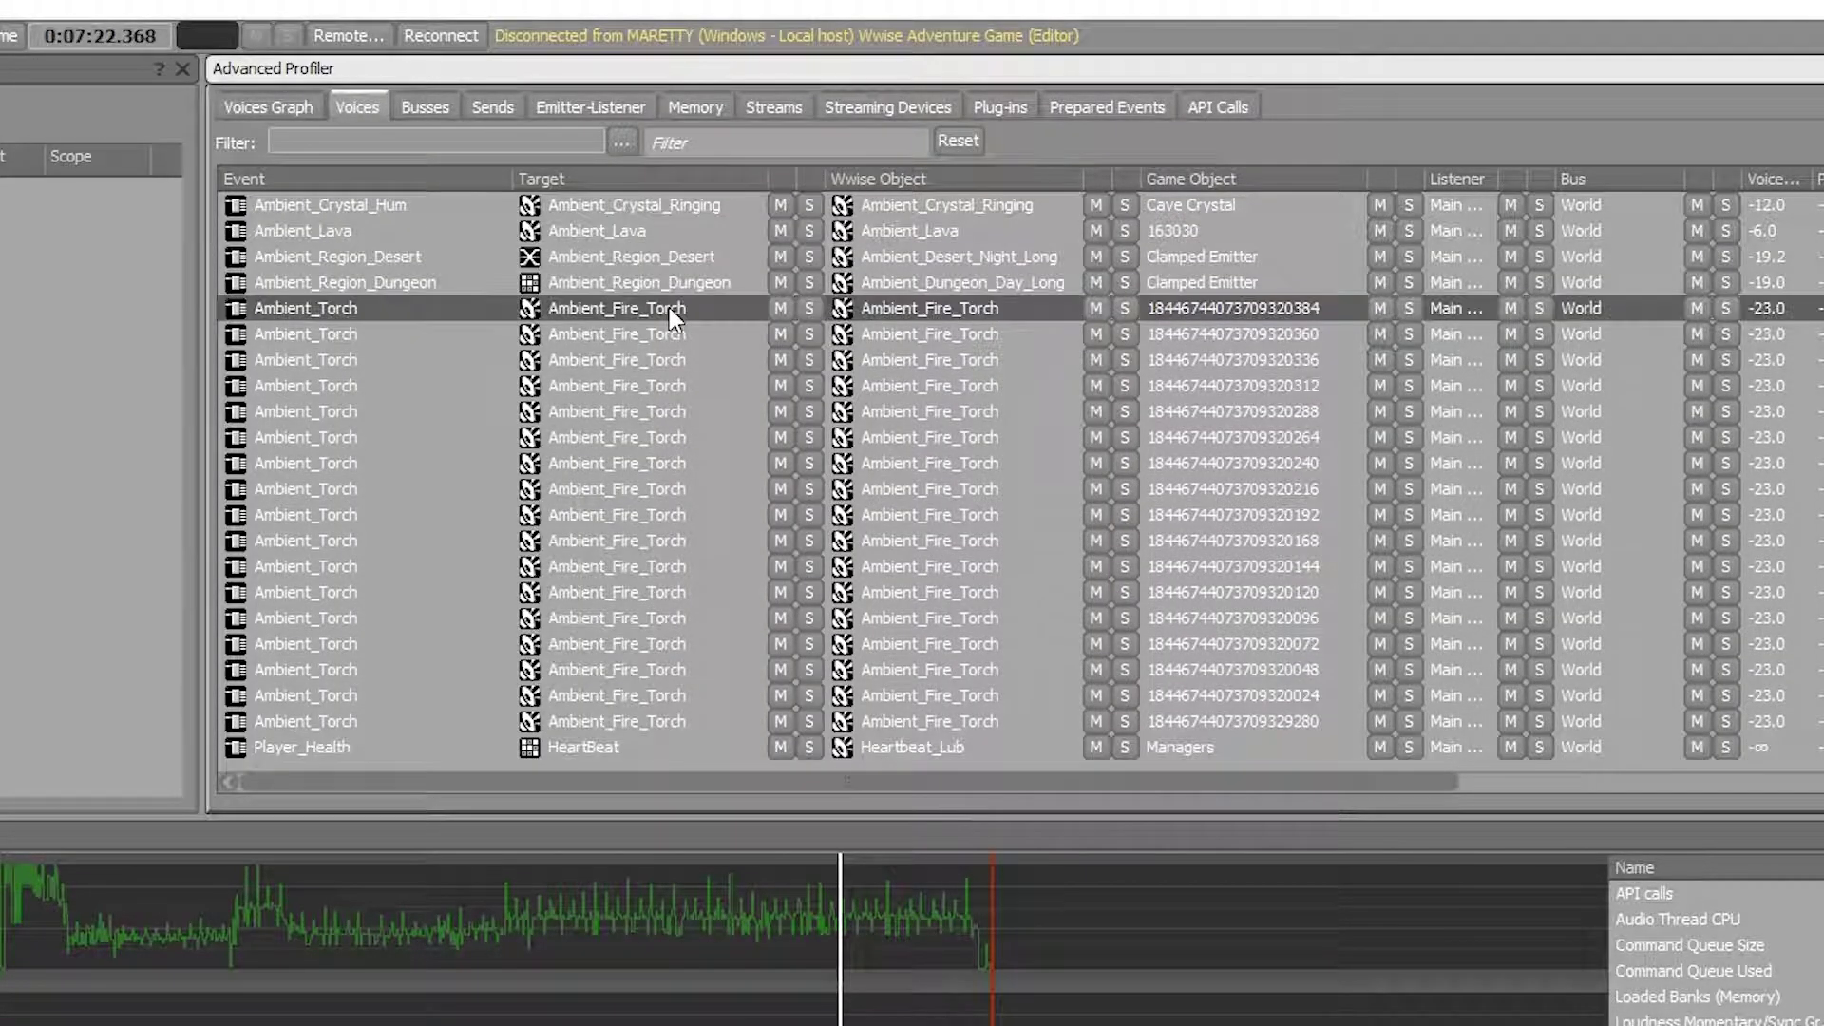
click(309, 334)
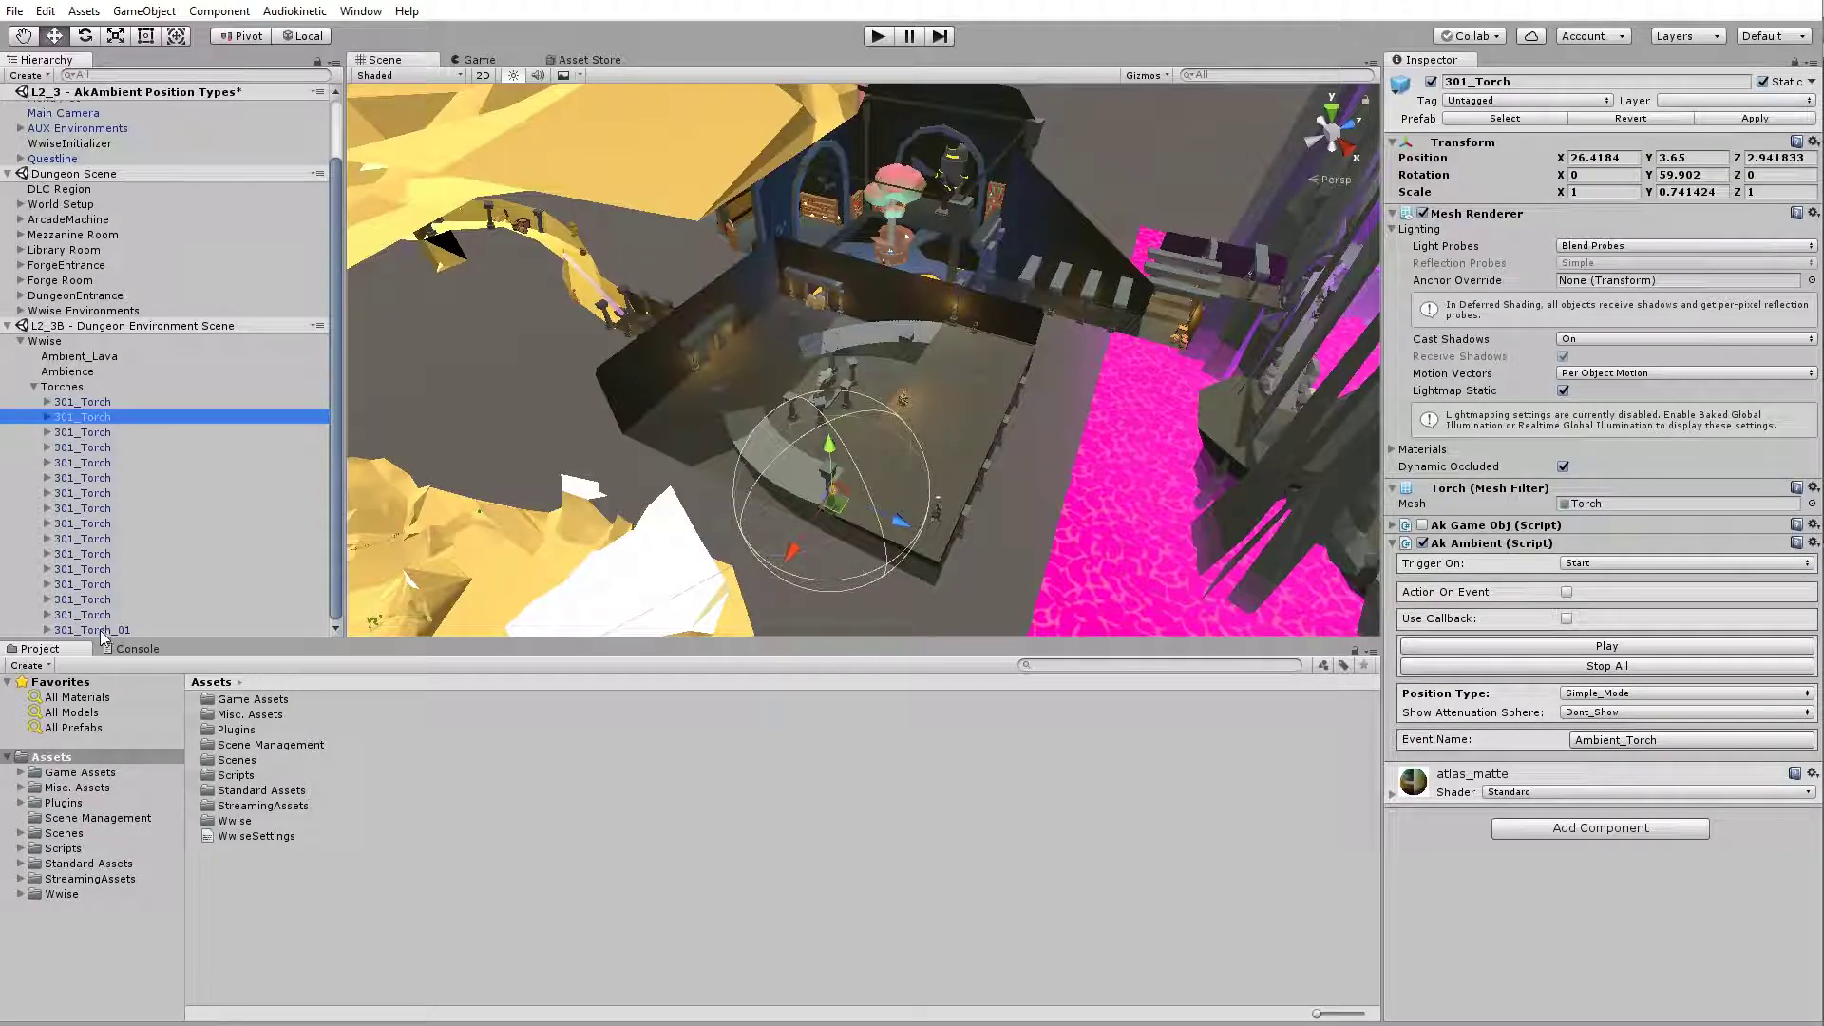
Switch 301_Torch_01's Ak Ambient Position Type from Simple_Mode to Multi Position_Mode
click(85, 629)
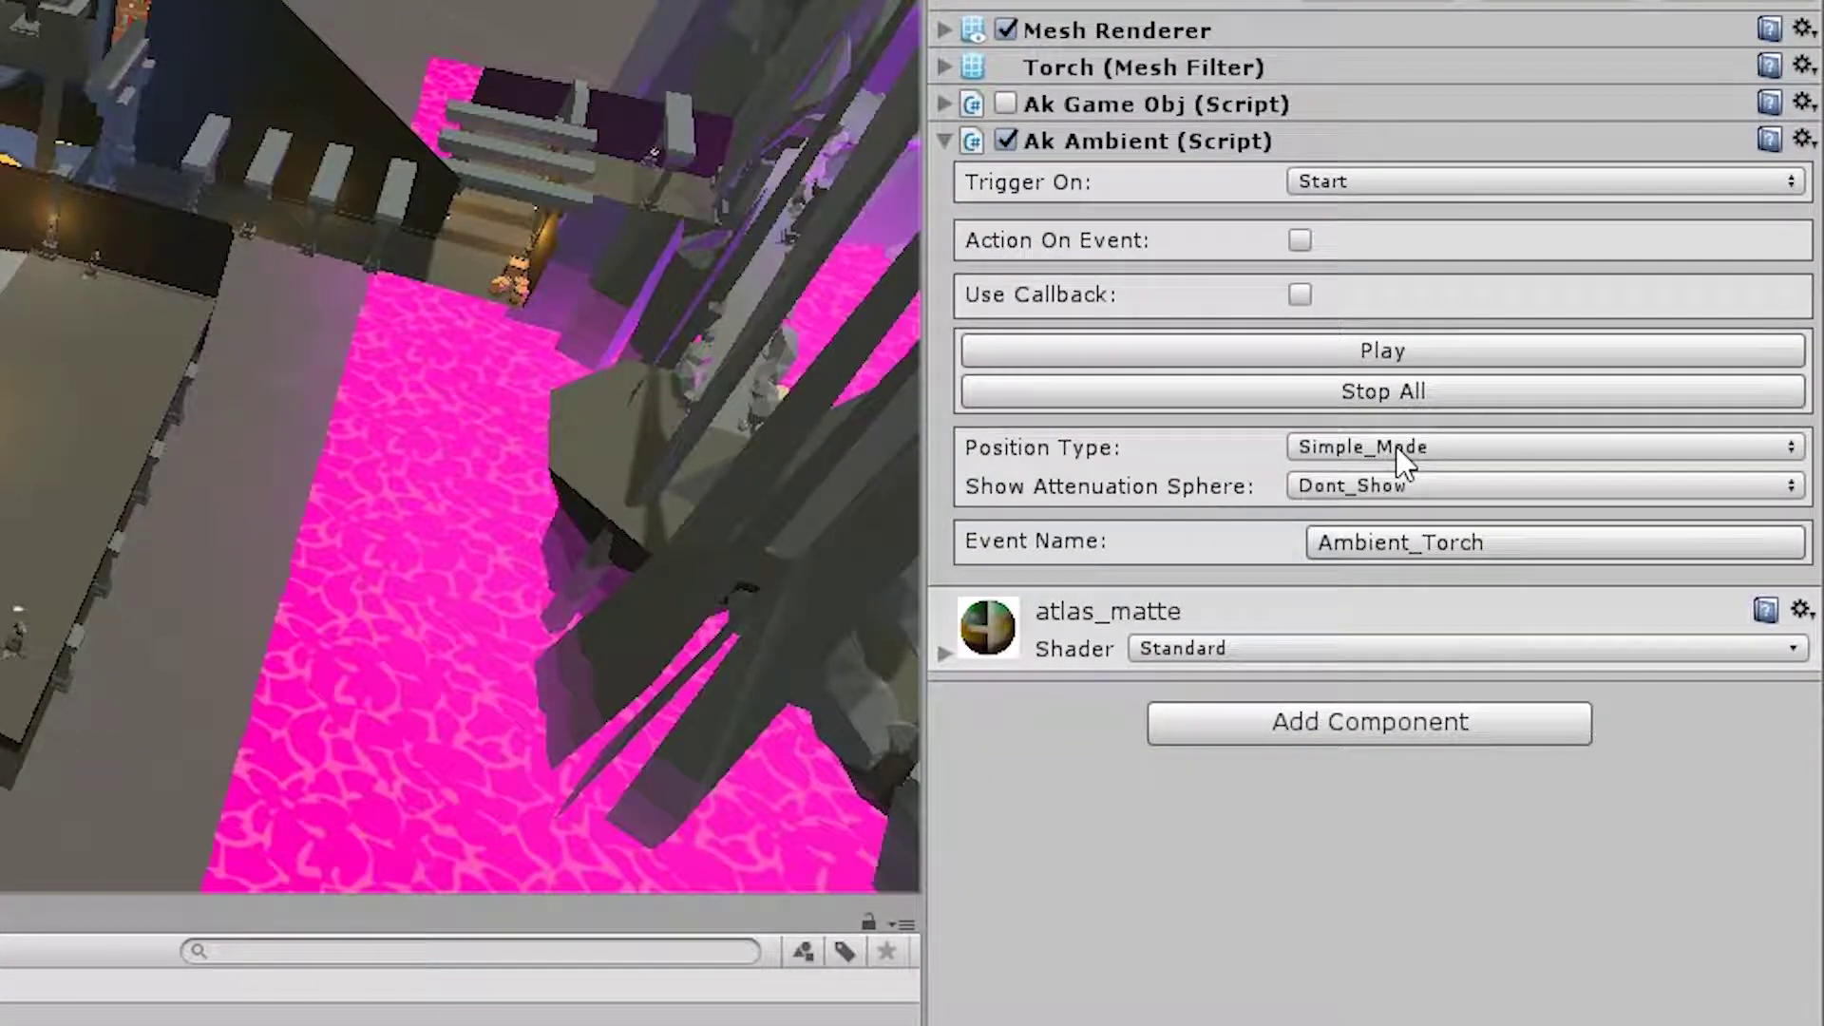
click(1400, 455)
click(1451, 574)
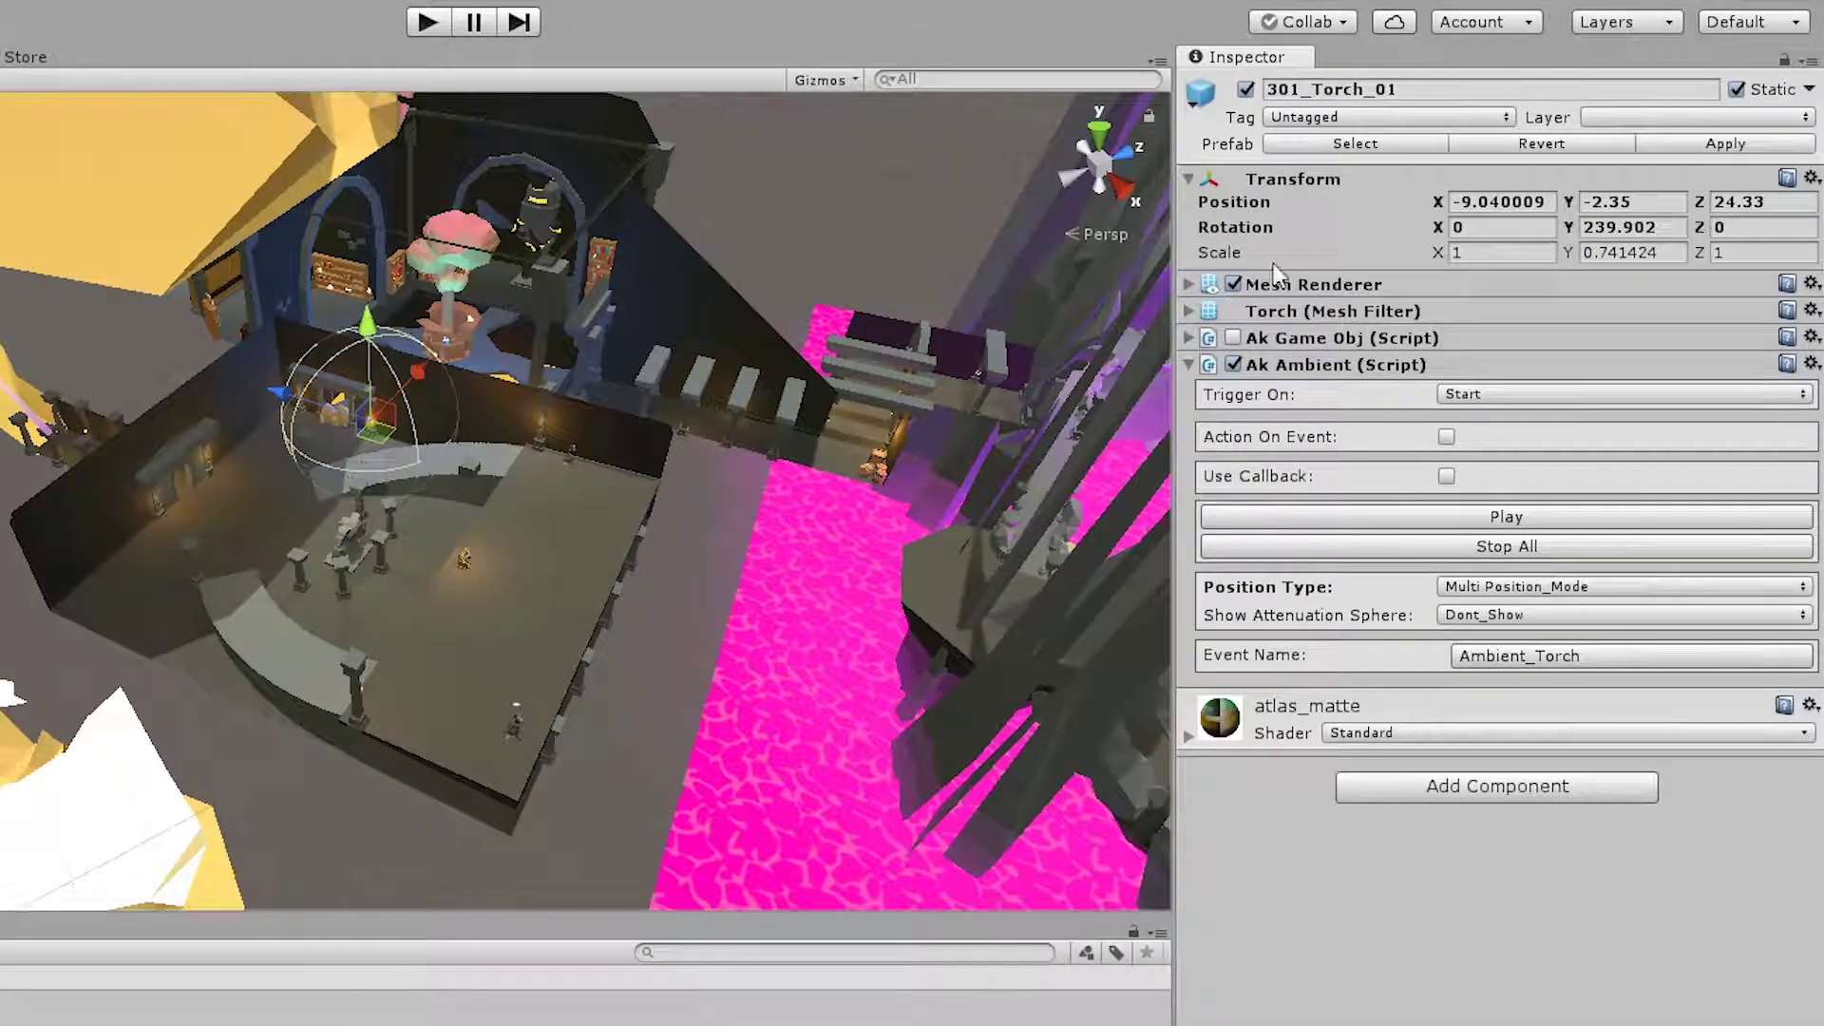
click(1409, 141)
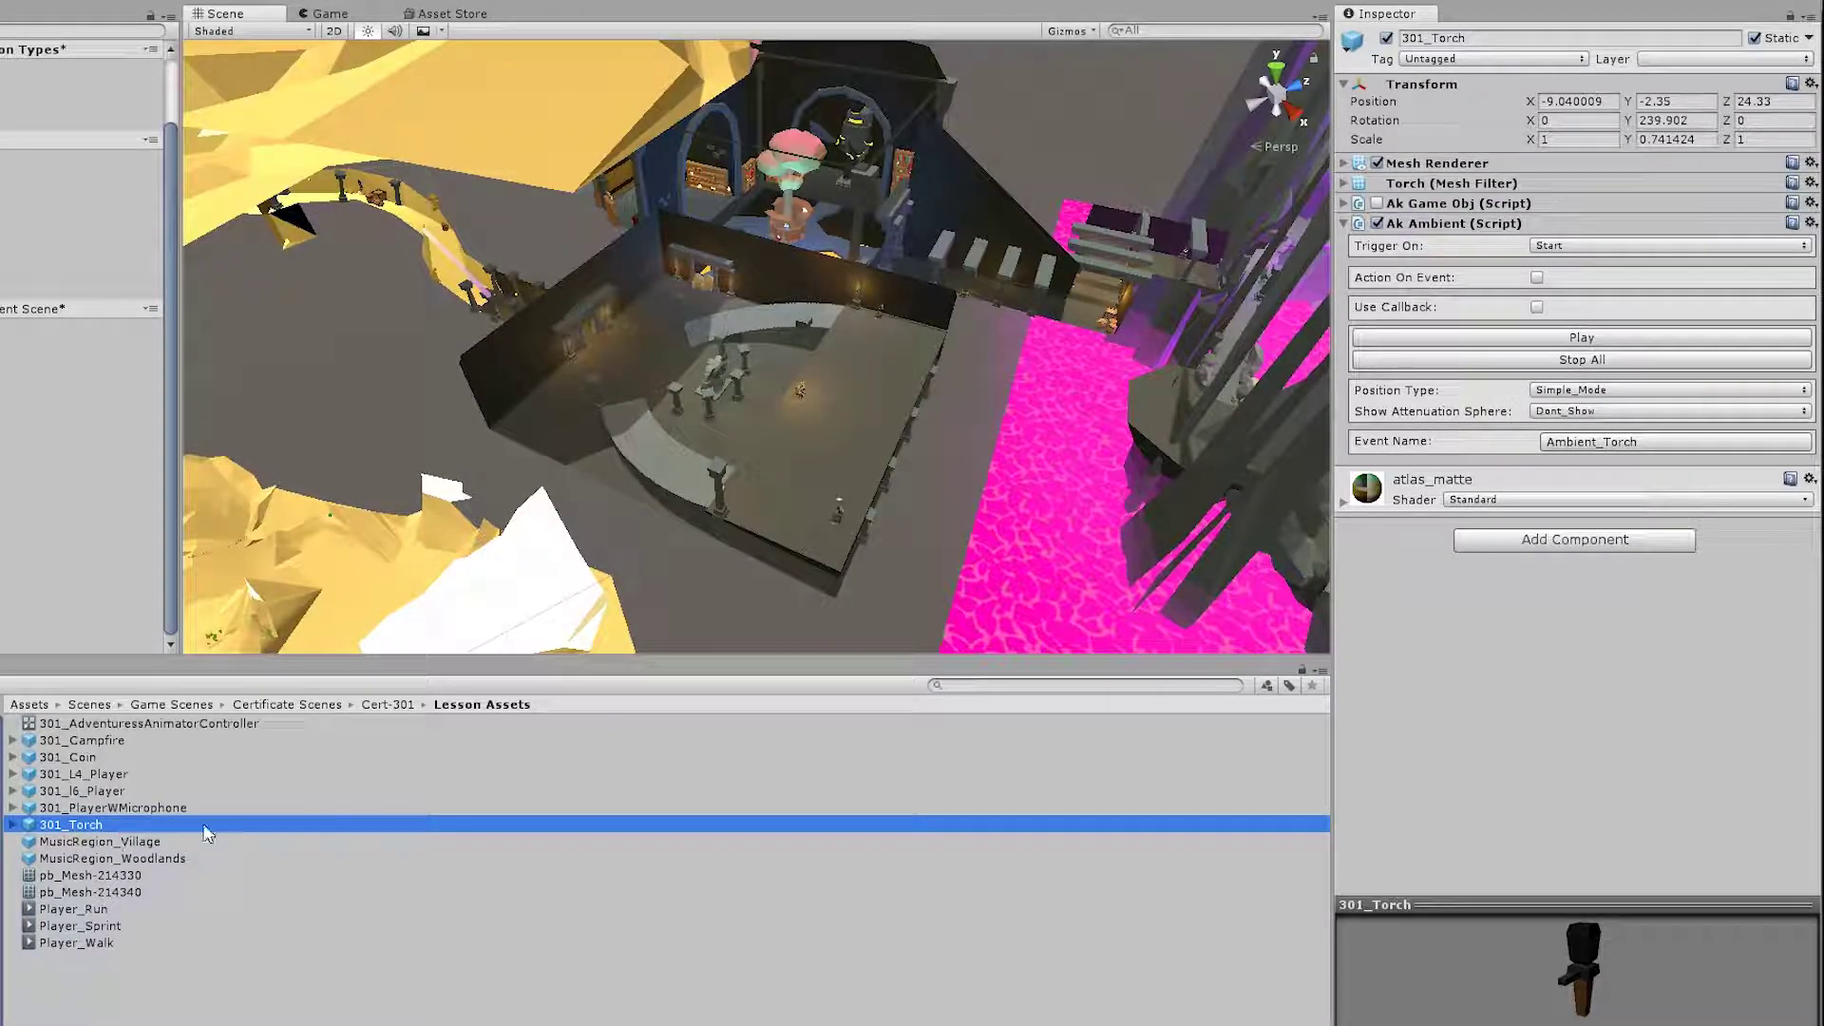
click(1625, 393)
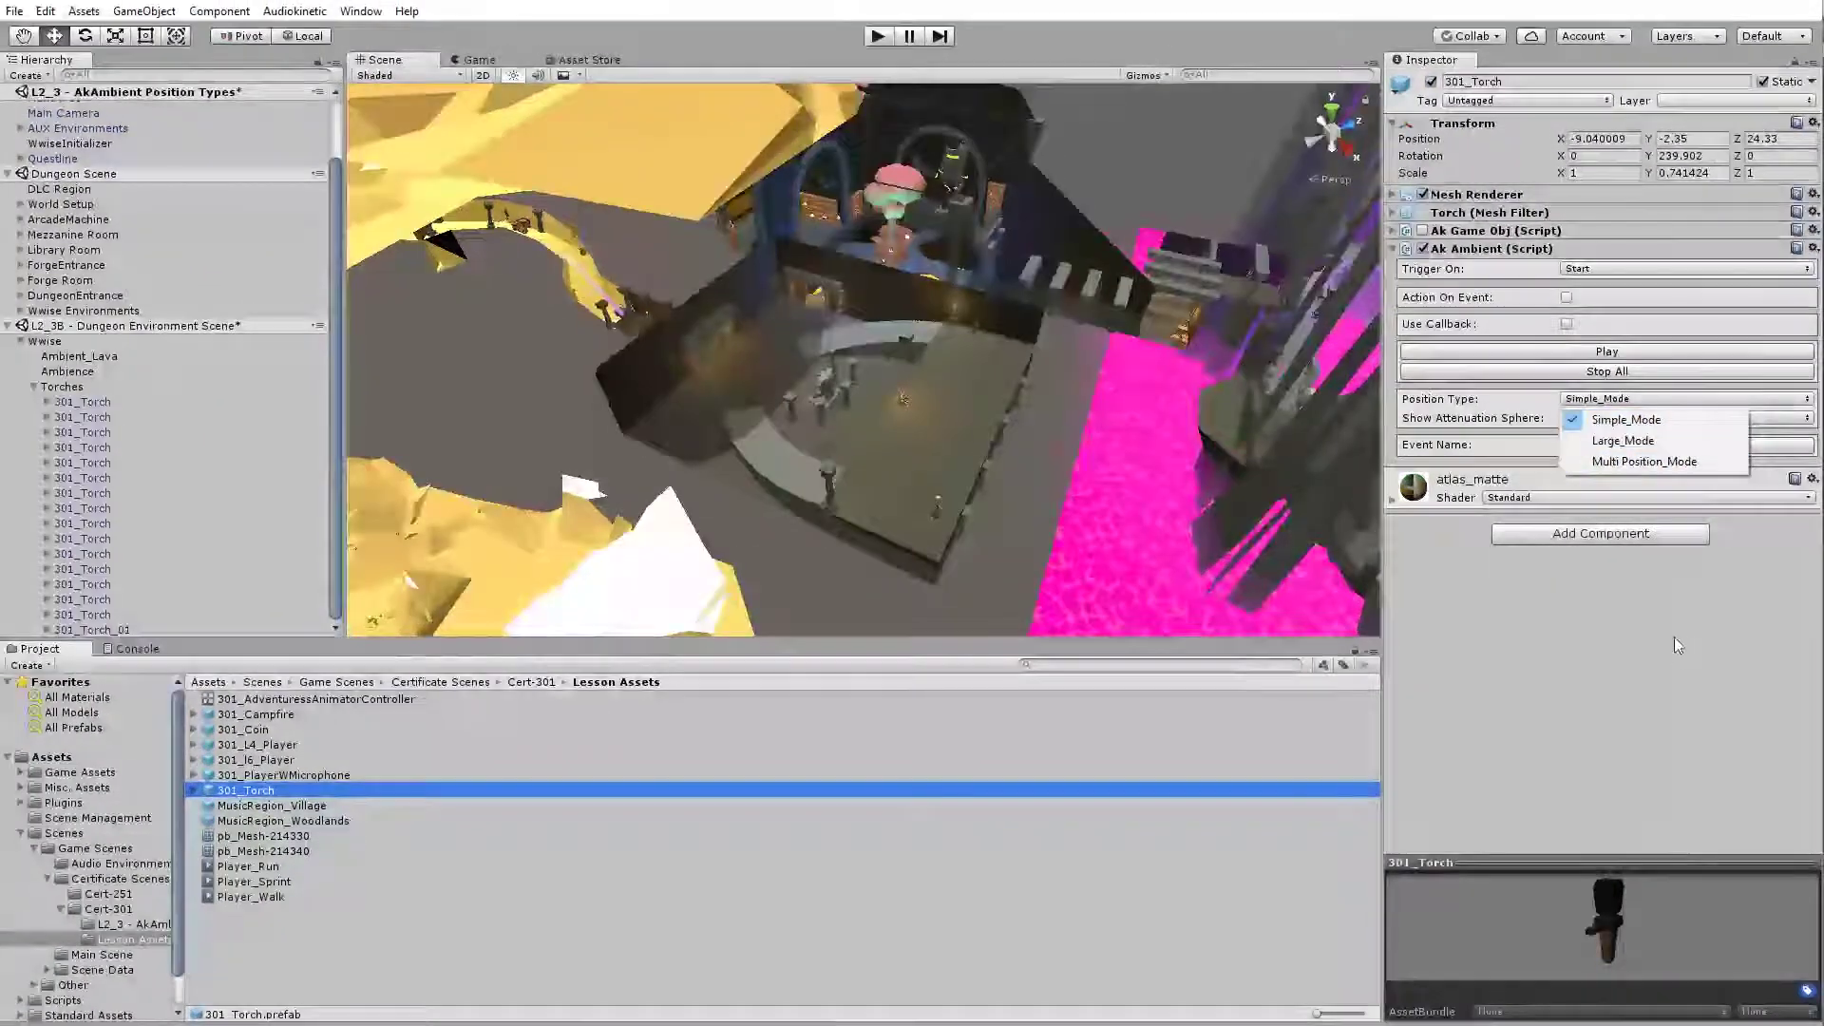
click(1677, 644)
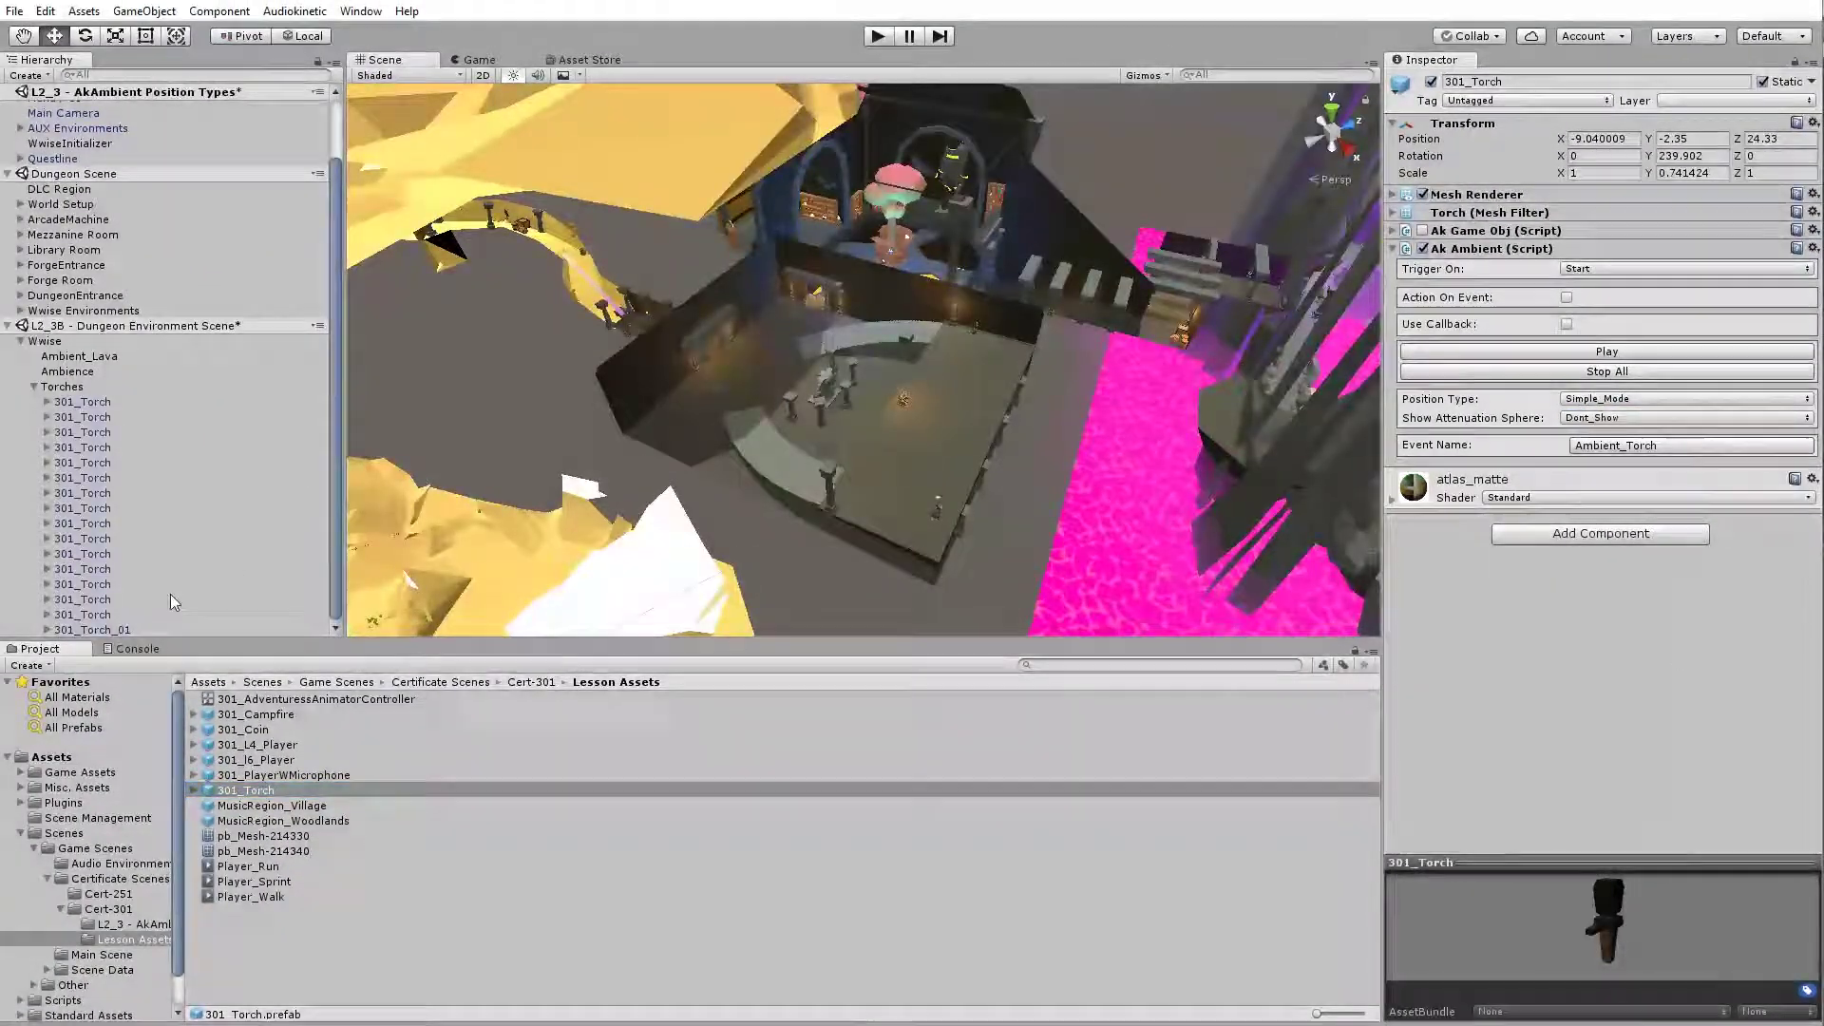
click(95, 629)
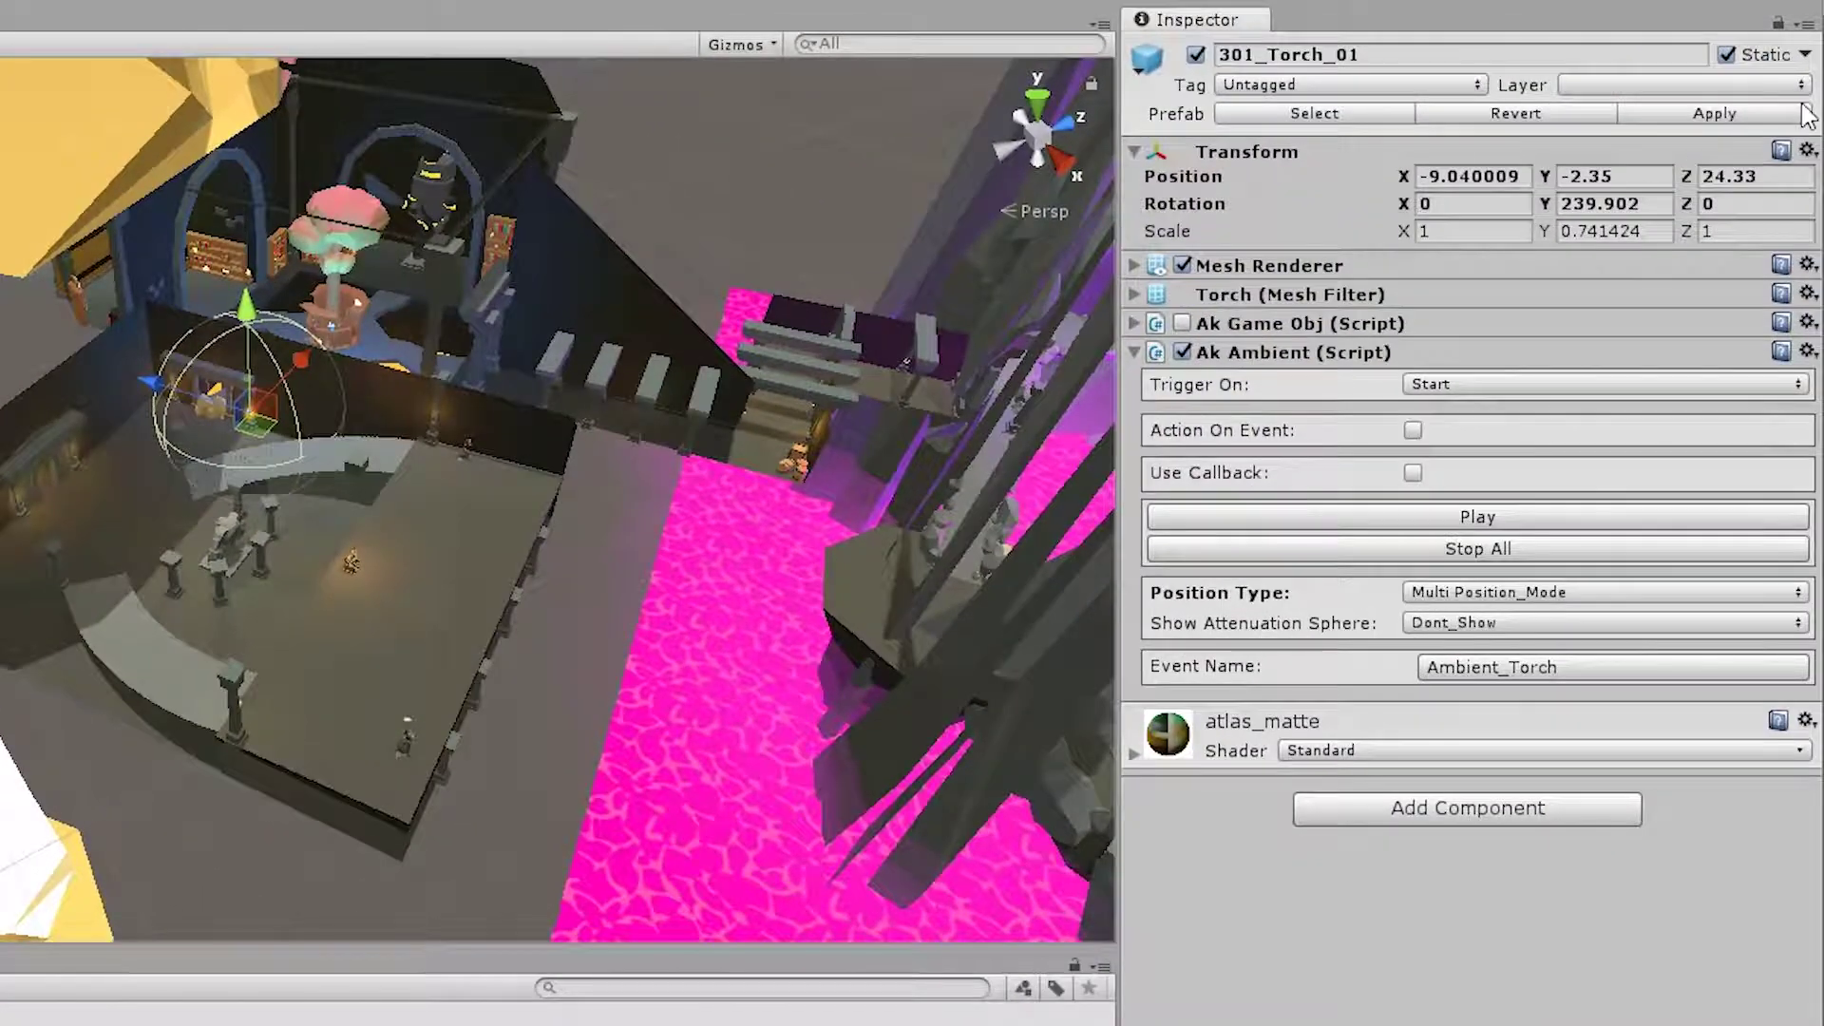
Apply 301_Torch_01's Multi Position_Mode override to the prefab and select the 301_Torch prefab
click(1805, 114)
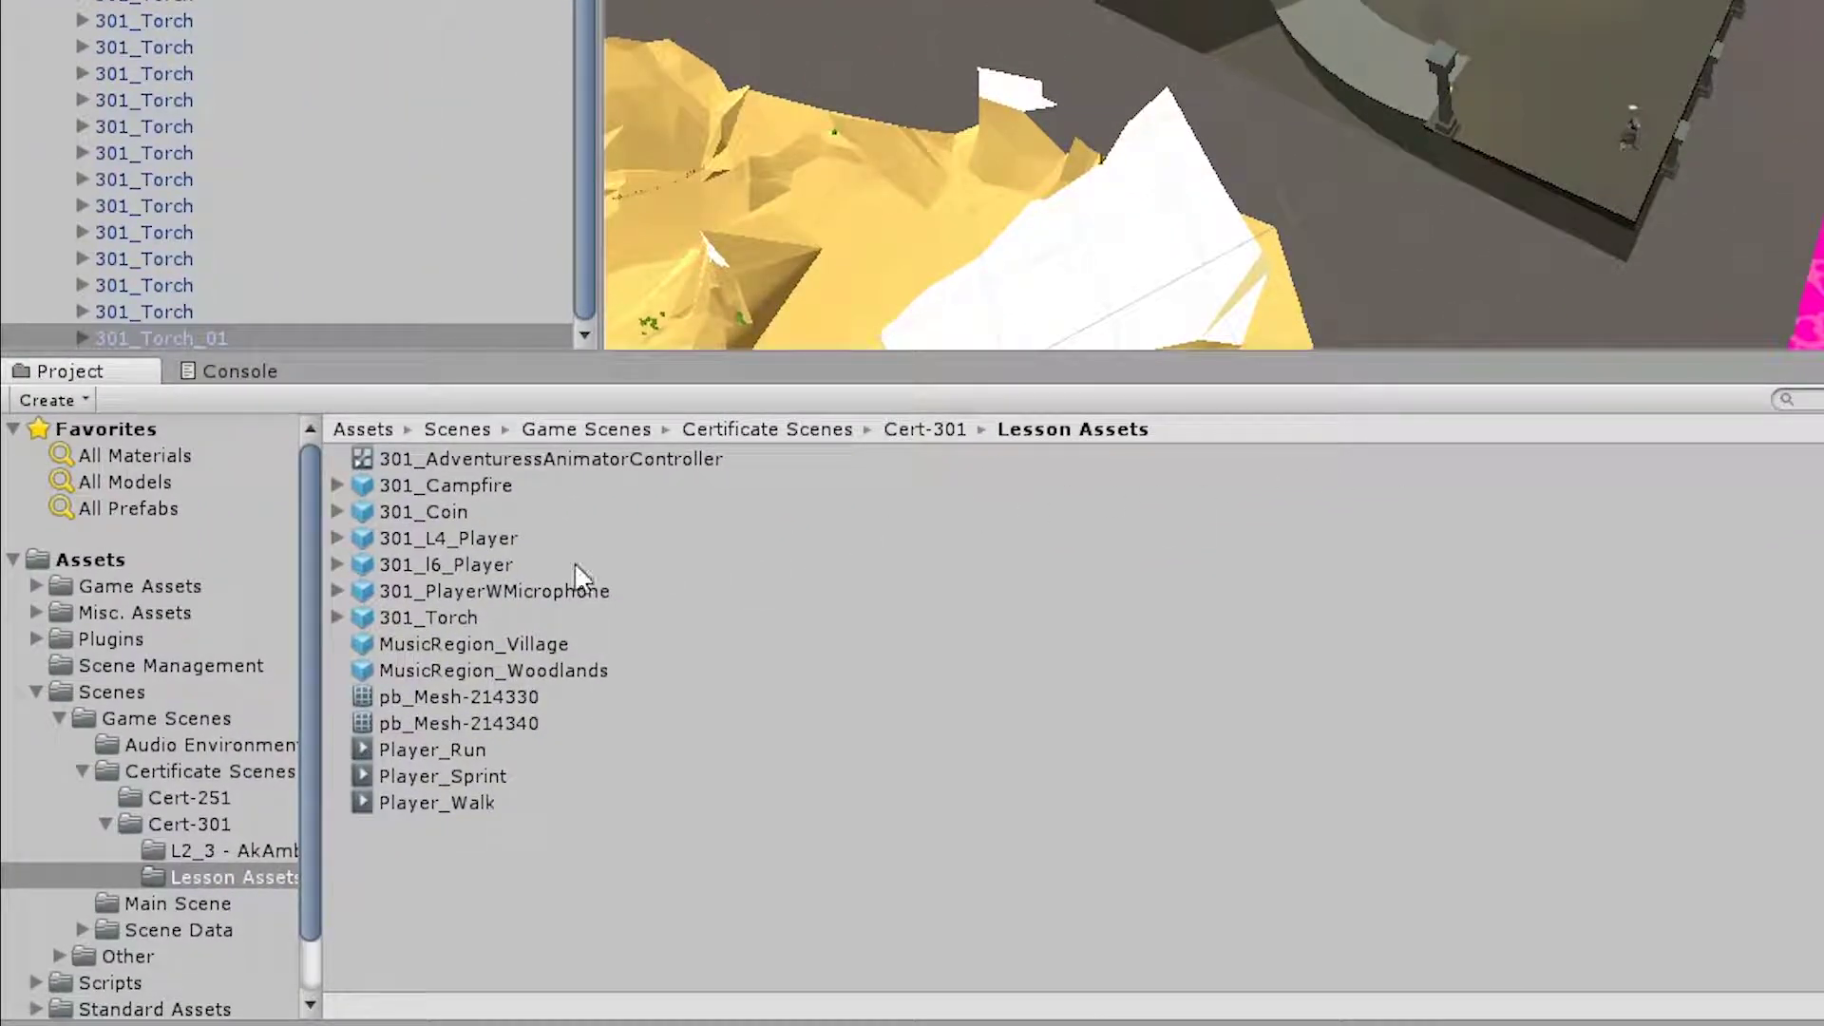
click(428, 618)
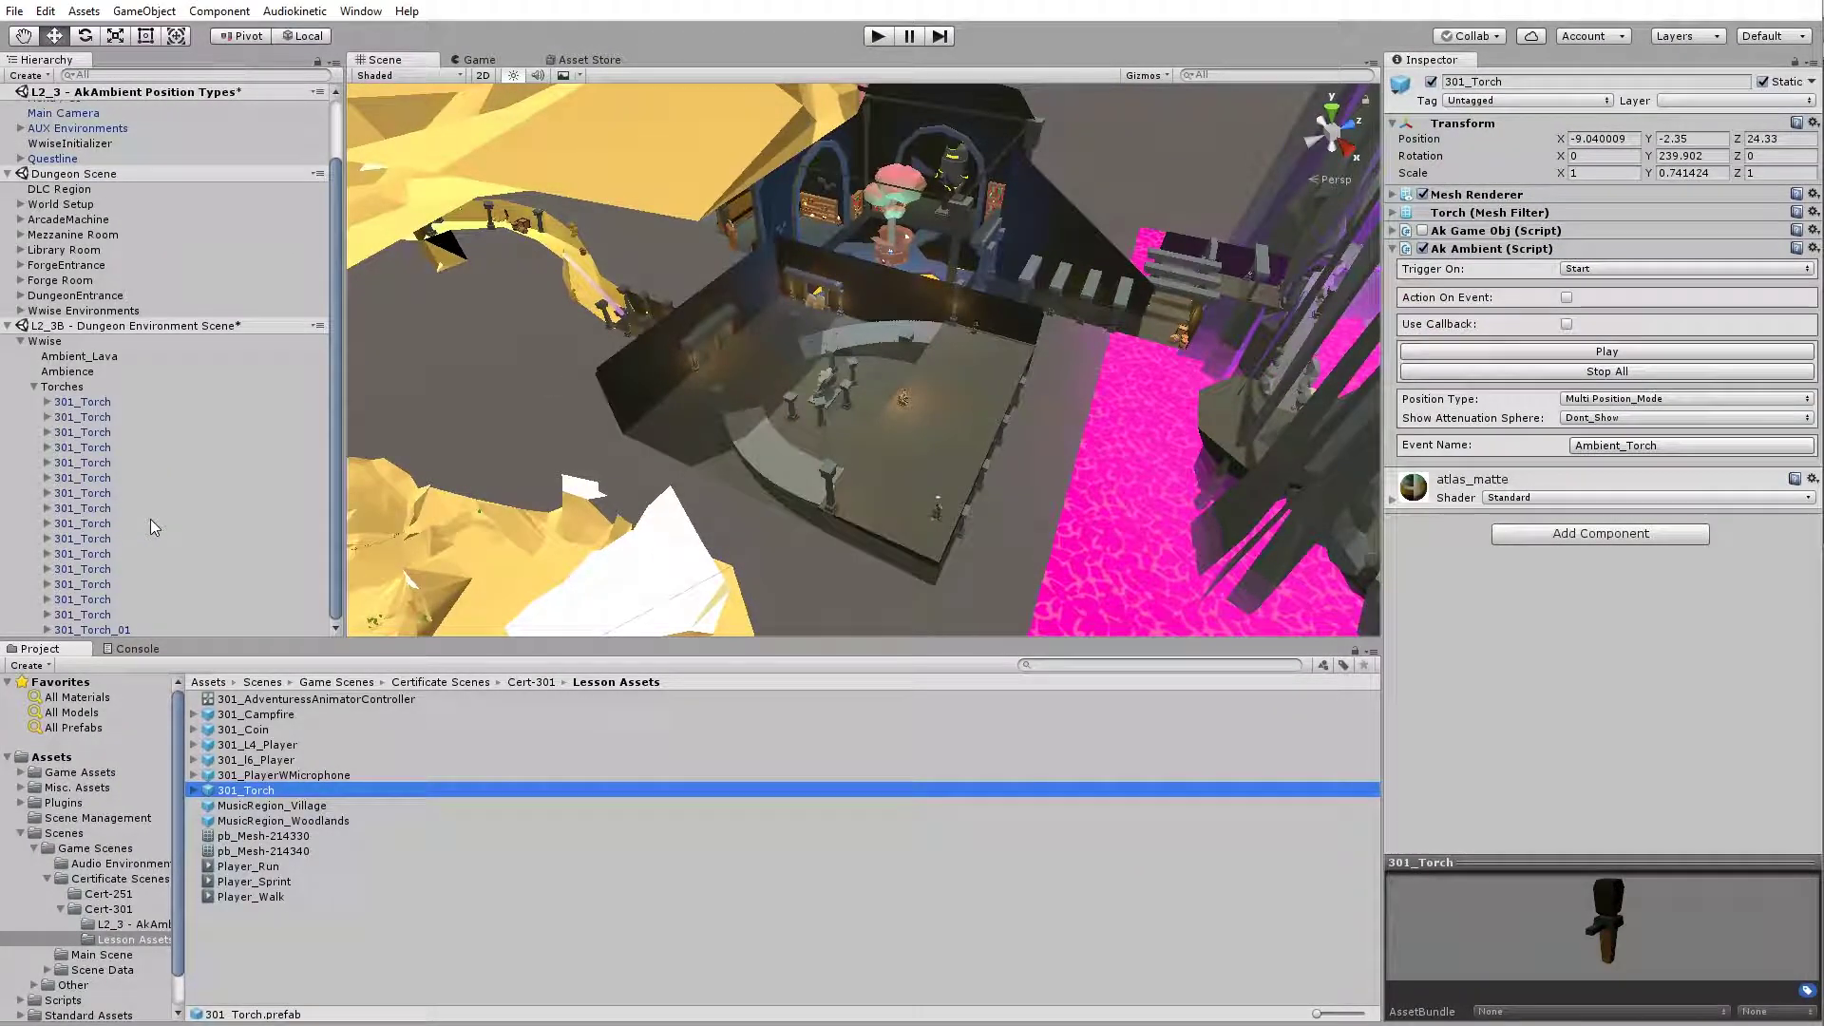
Step through the scene's 301_Torch copies confirming Multi Position_Mode, then switch to Wwise
click(151, 519)
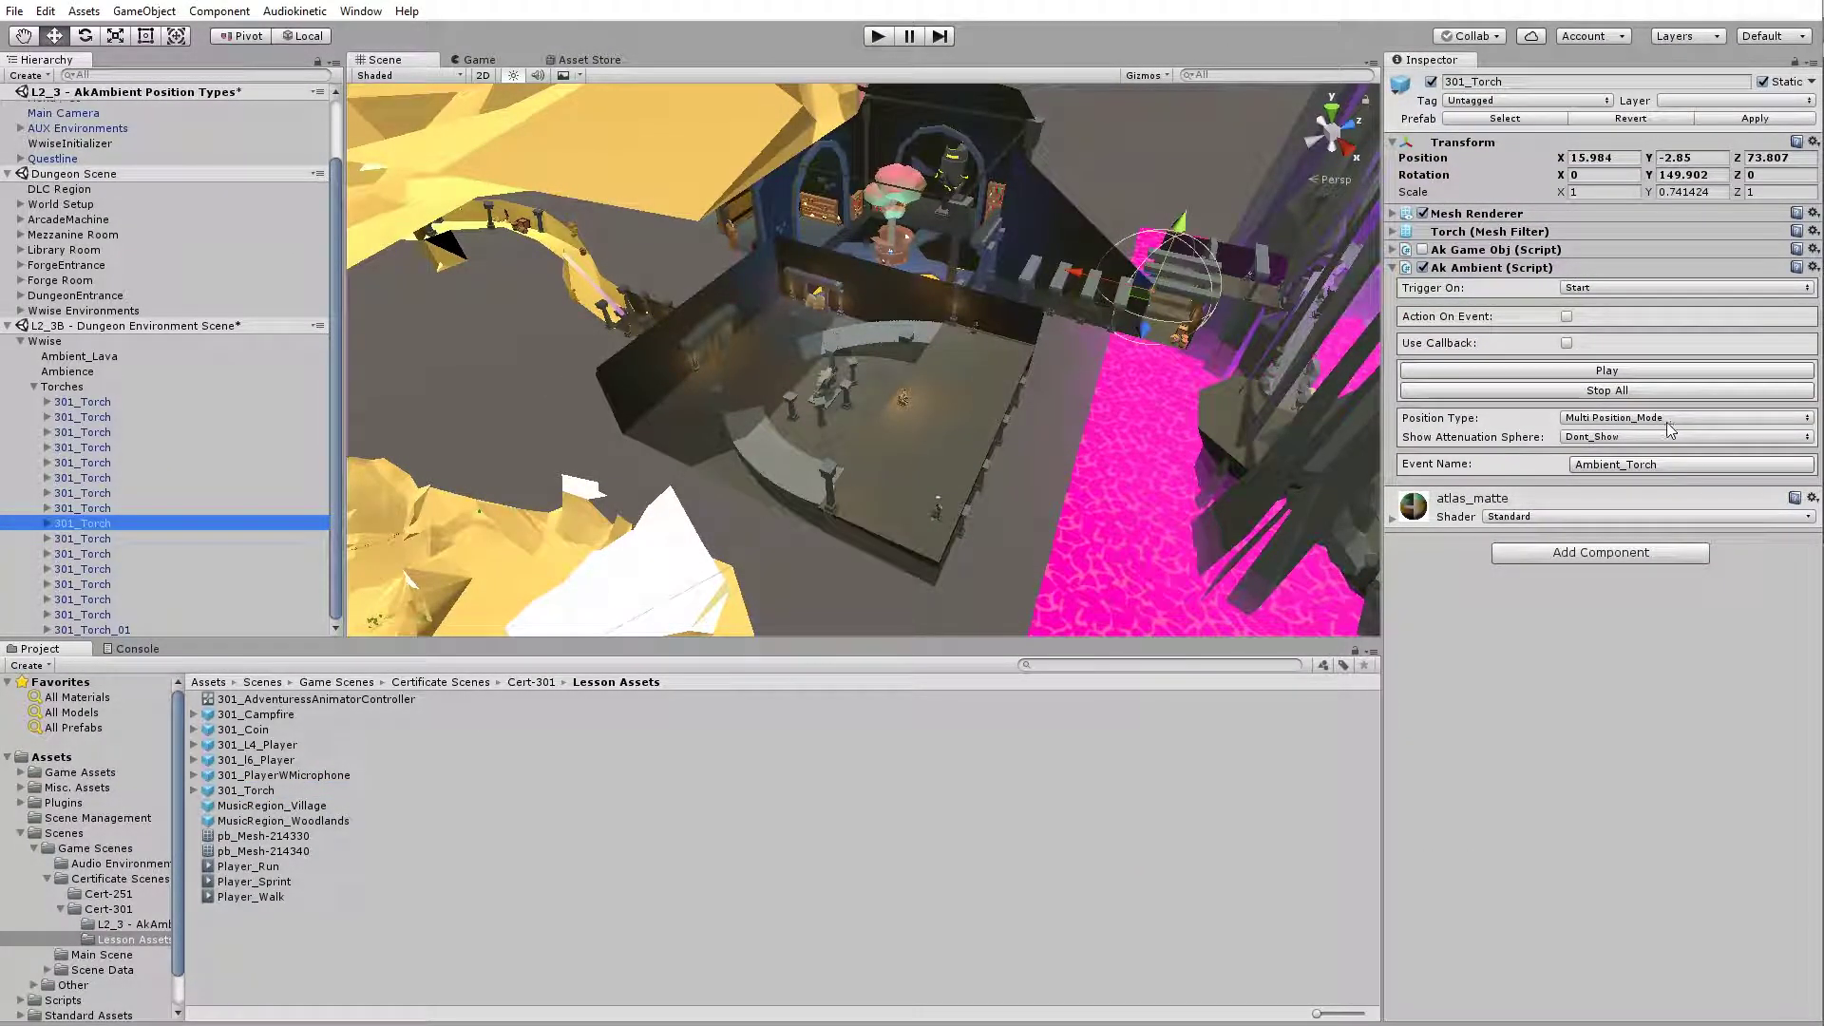
click(90, 401)
key(Down)
key(Down)
key(Down)
key(Down)
key(Down)
key(Down)
key(Down)
key(Down)
key(Down)
key(Down)
key(Down)
key(Down)
key(Down)
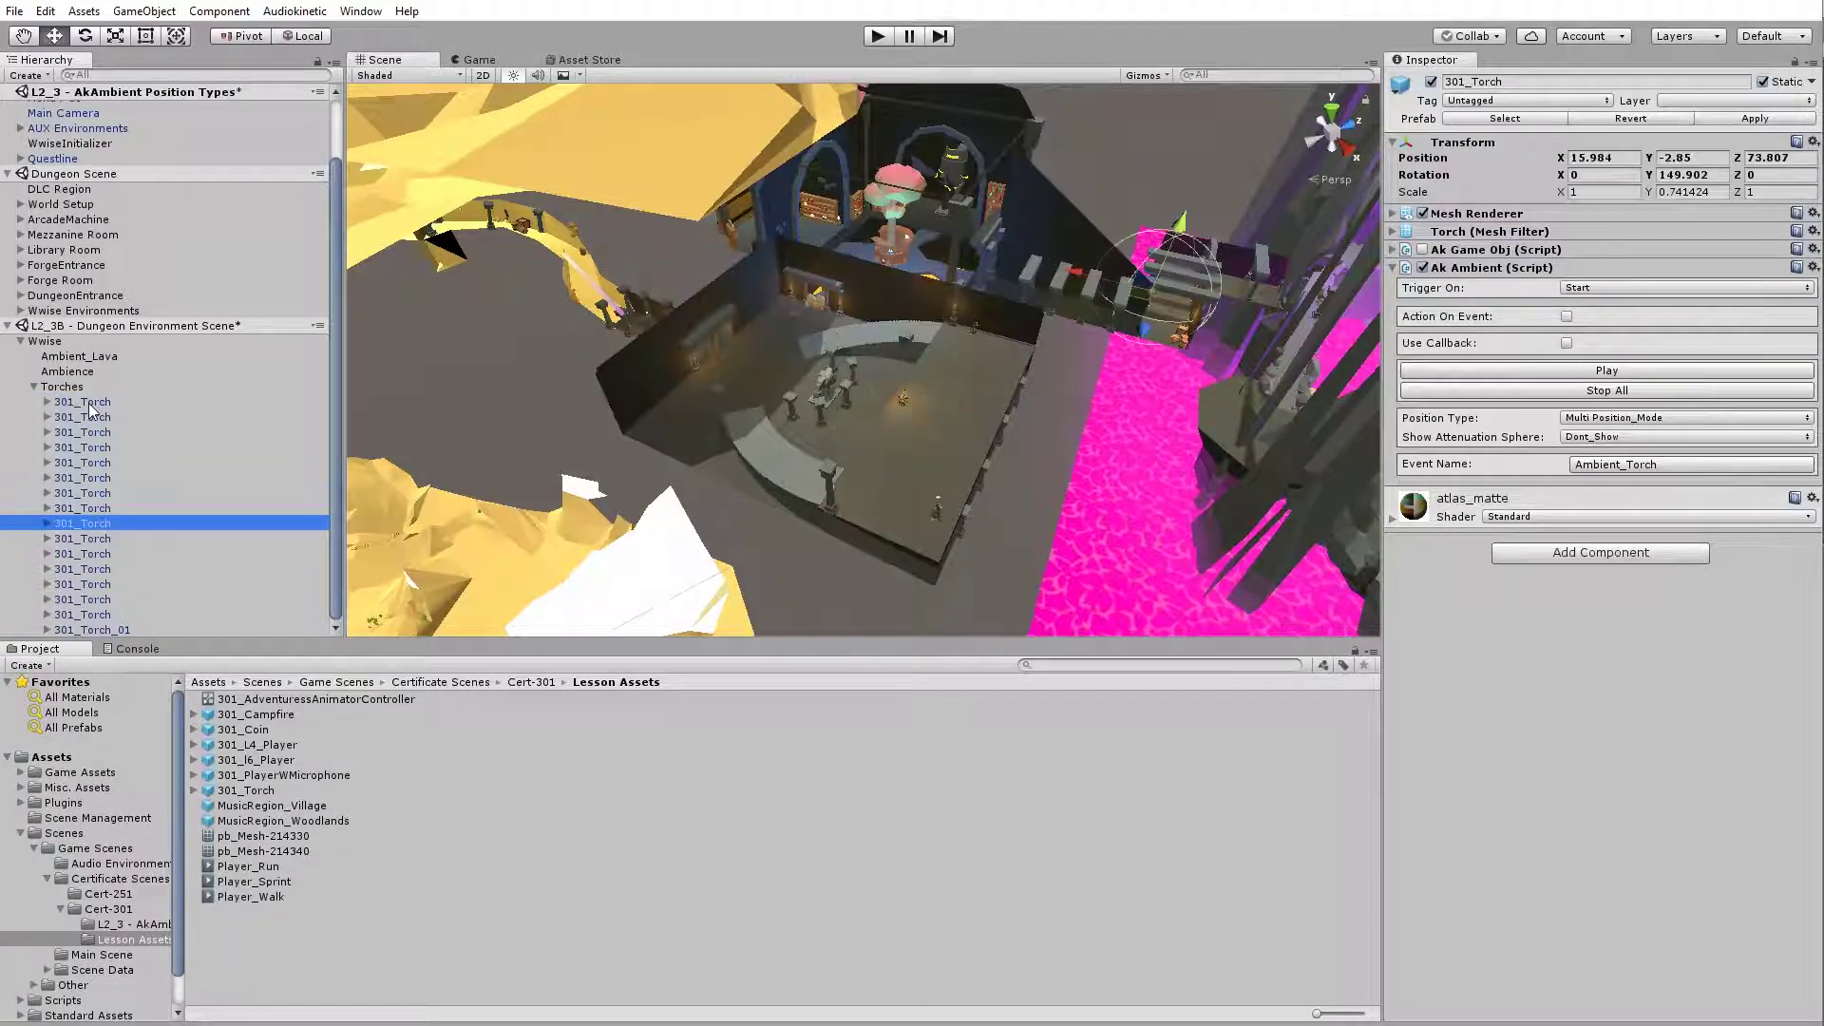
key(Down)
key(Down)
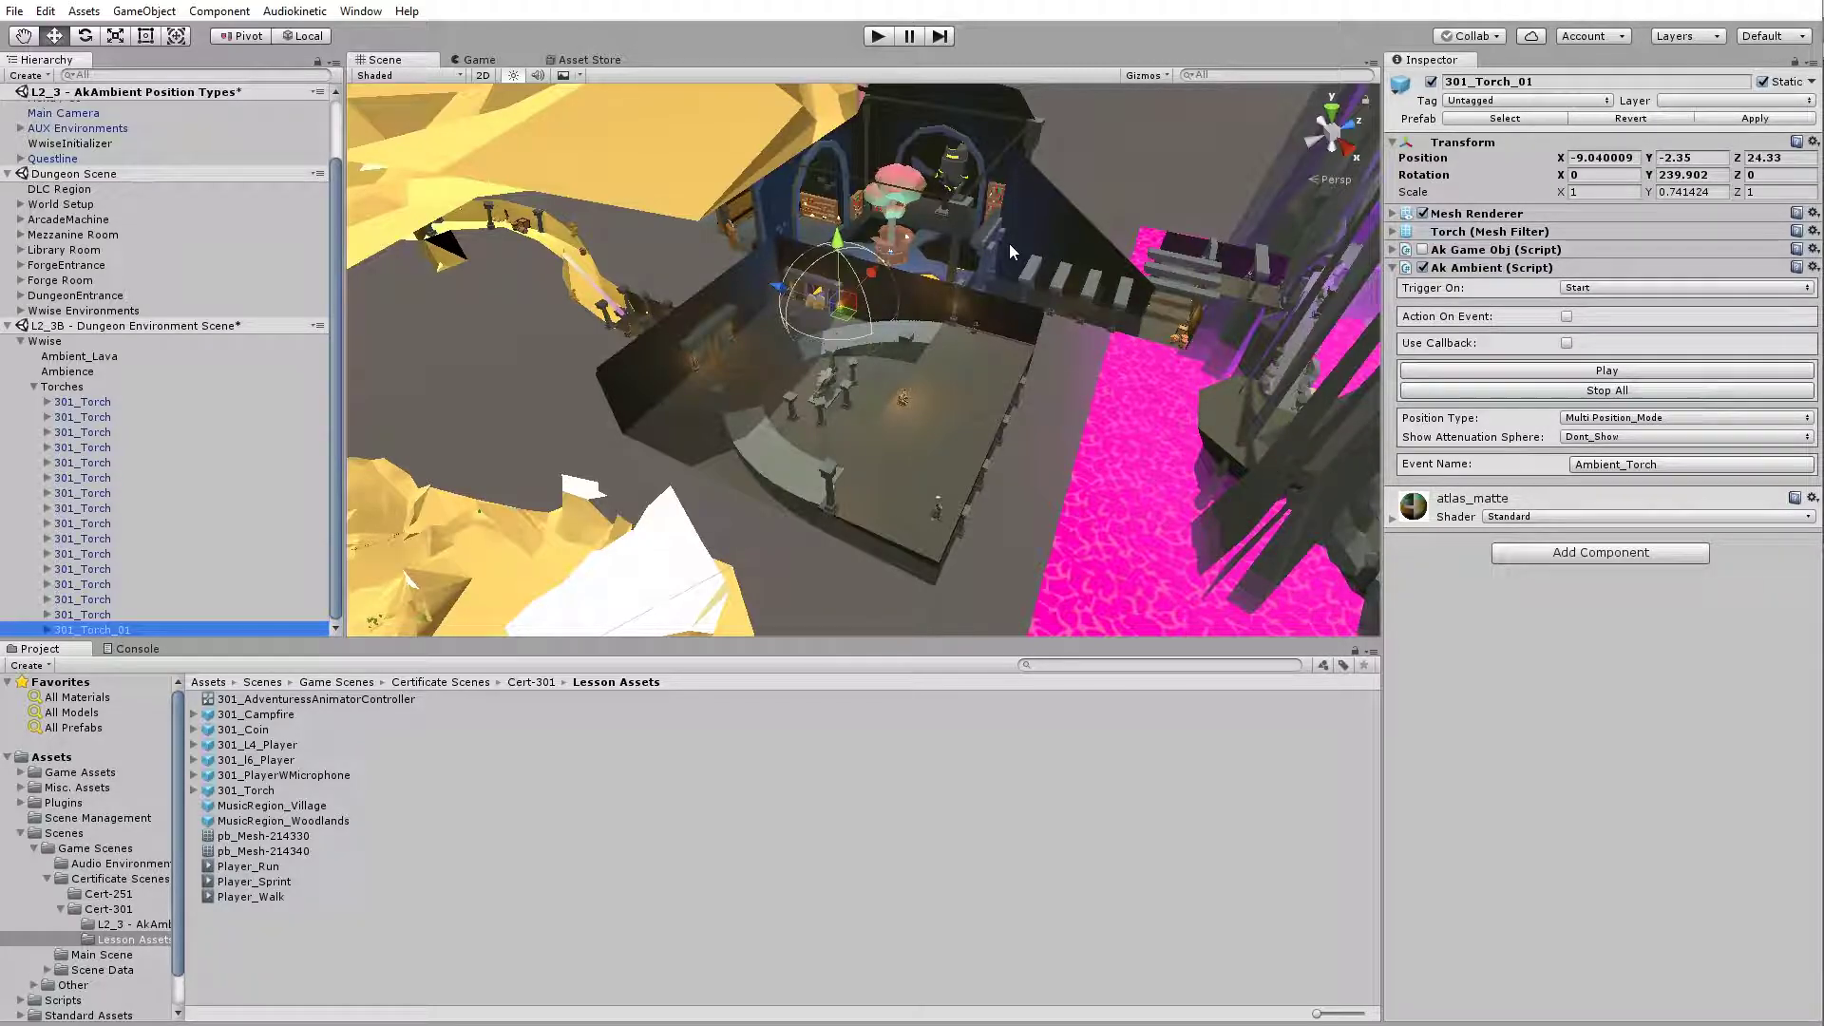
key(alt+Tab)
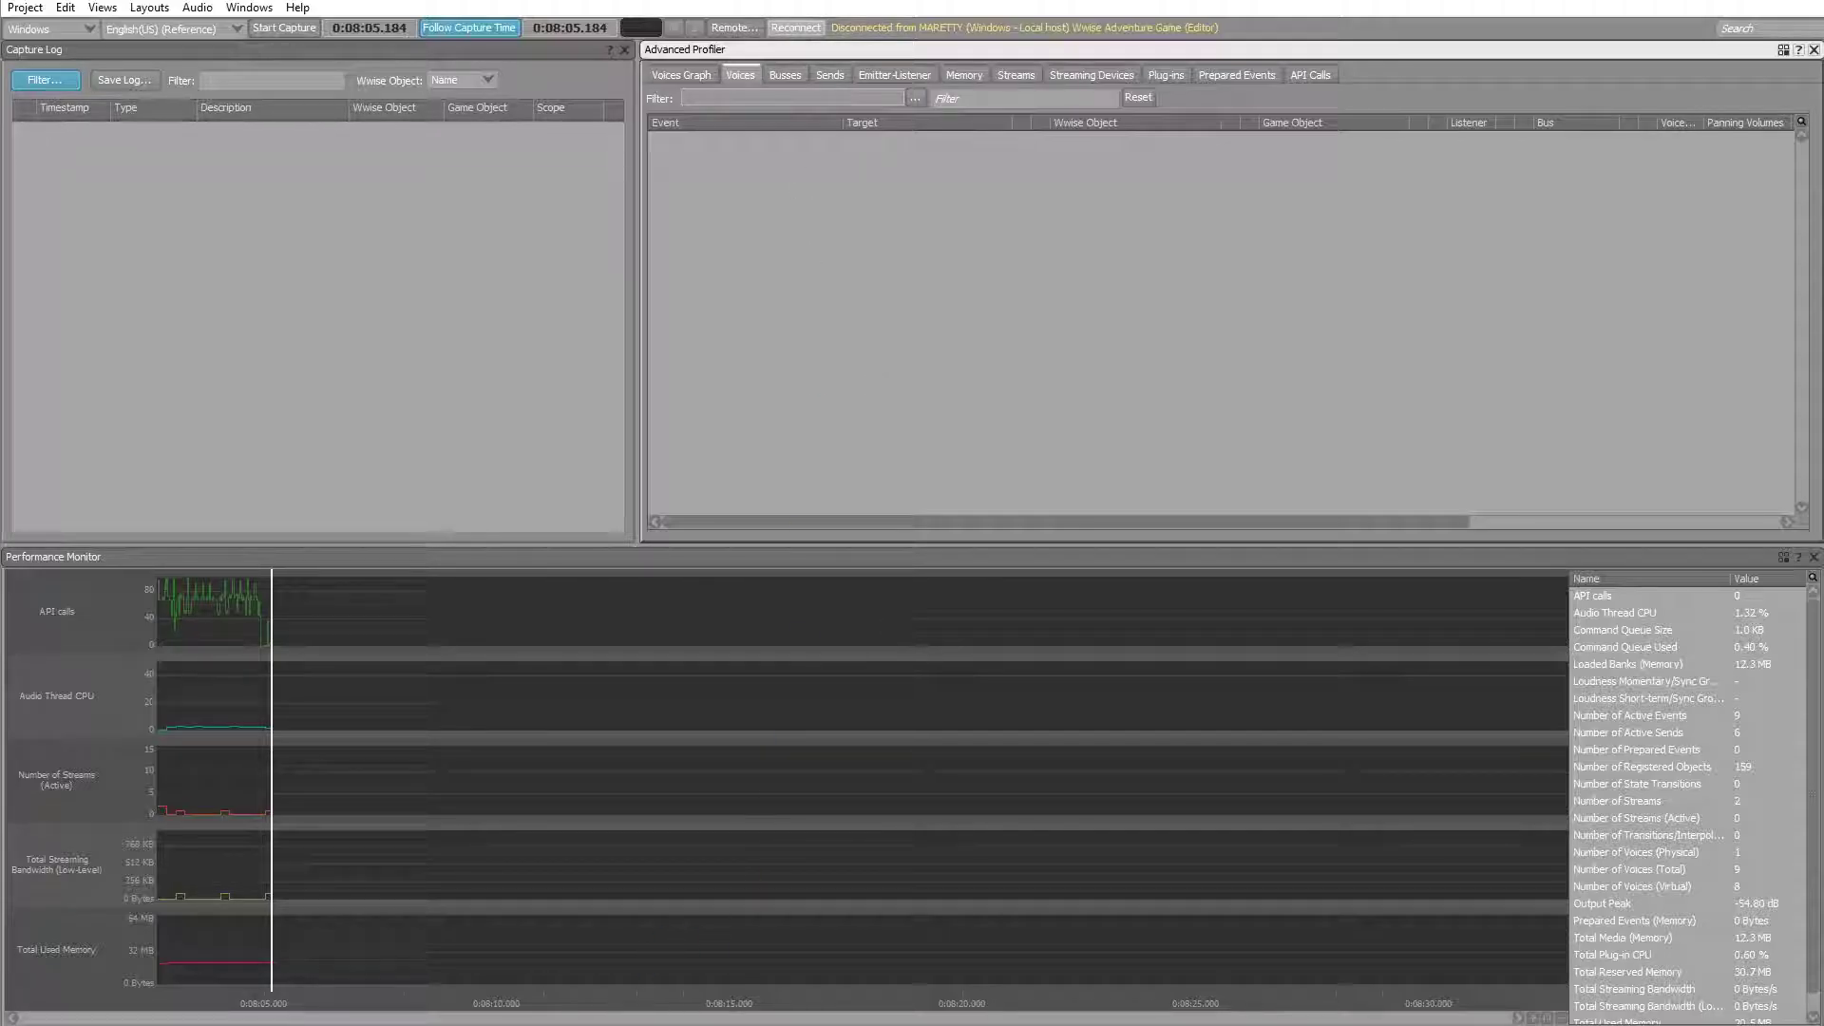
Back in Unity, run the game and teleport the character to the Dungeon
key(alt+Tab)
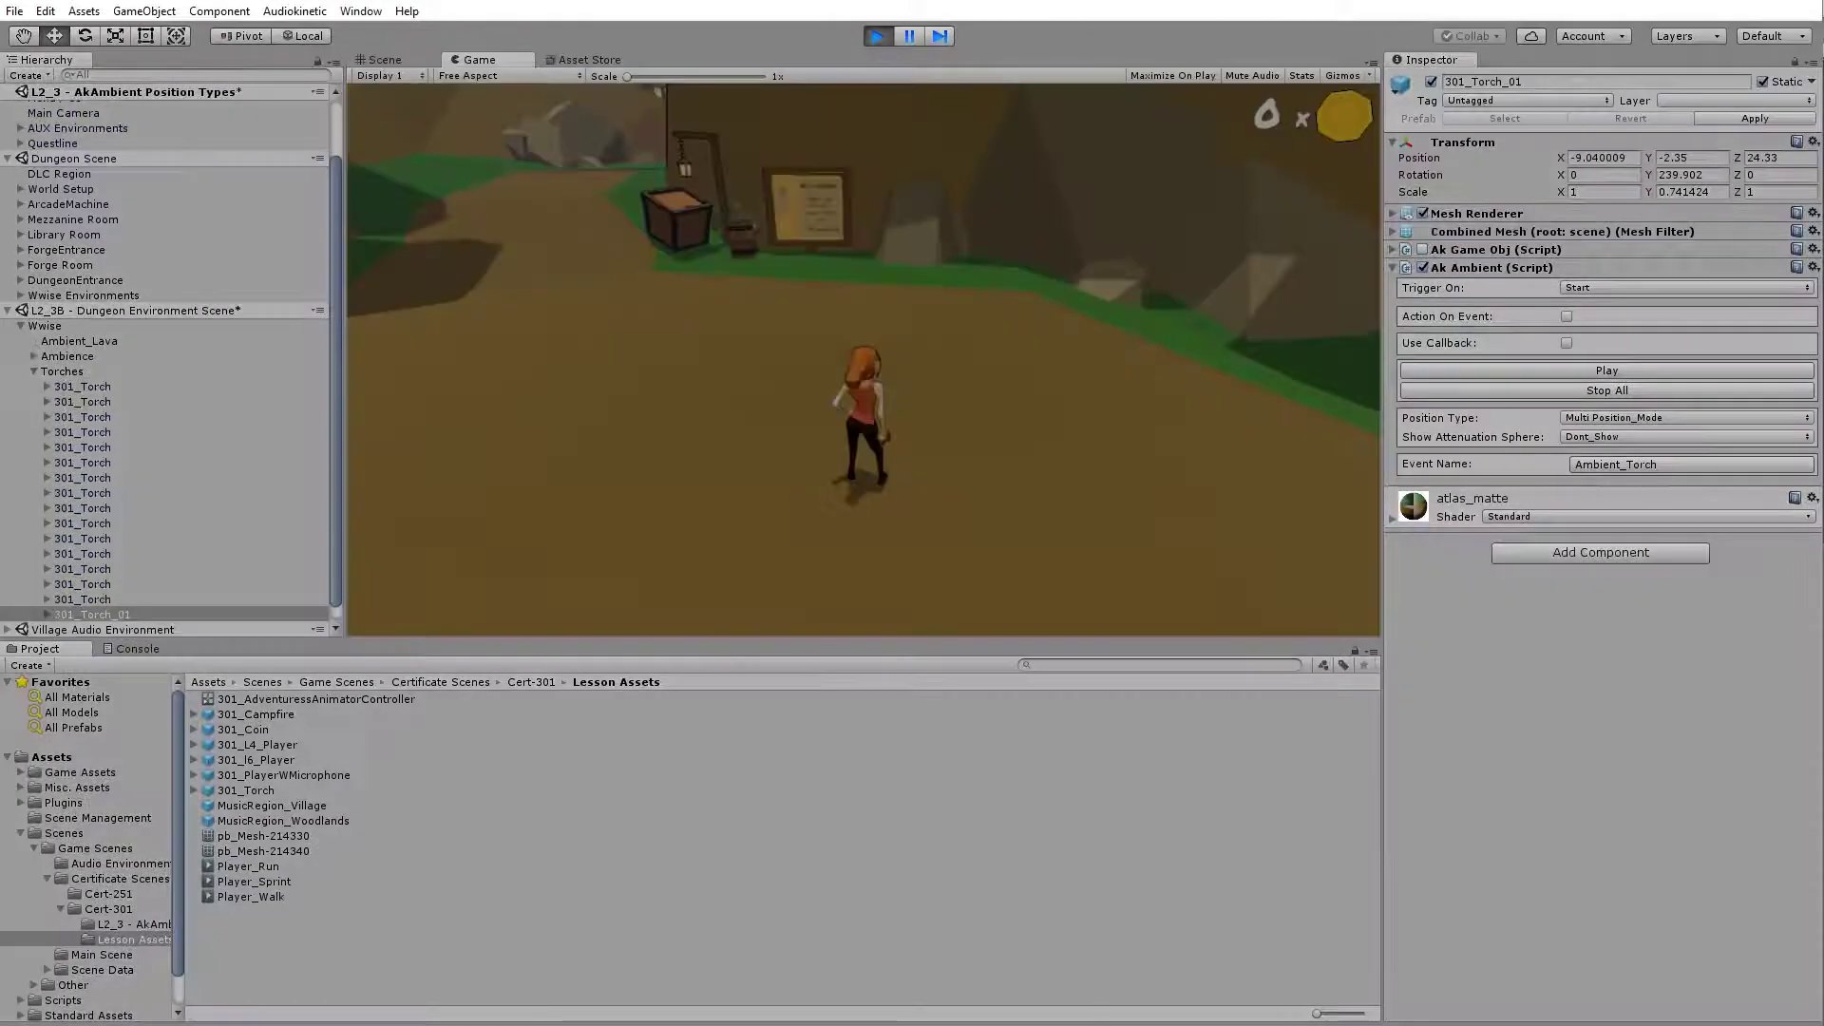
key(Escape)
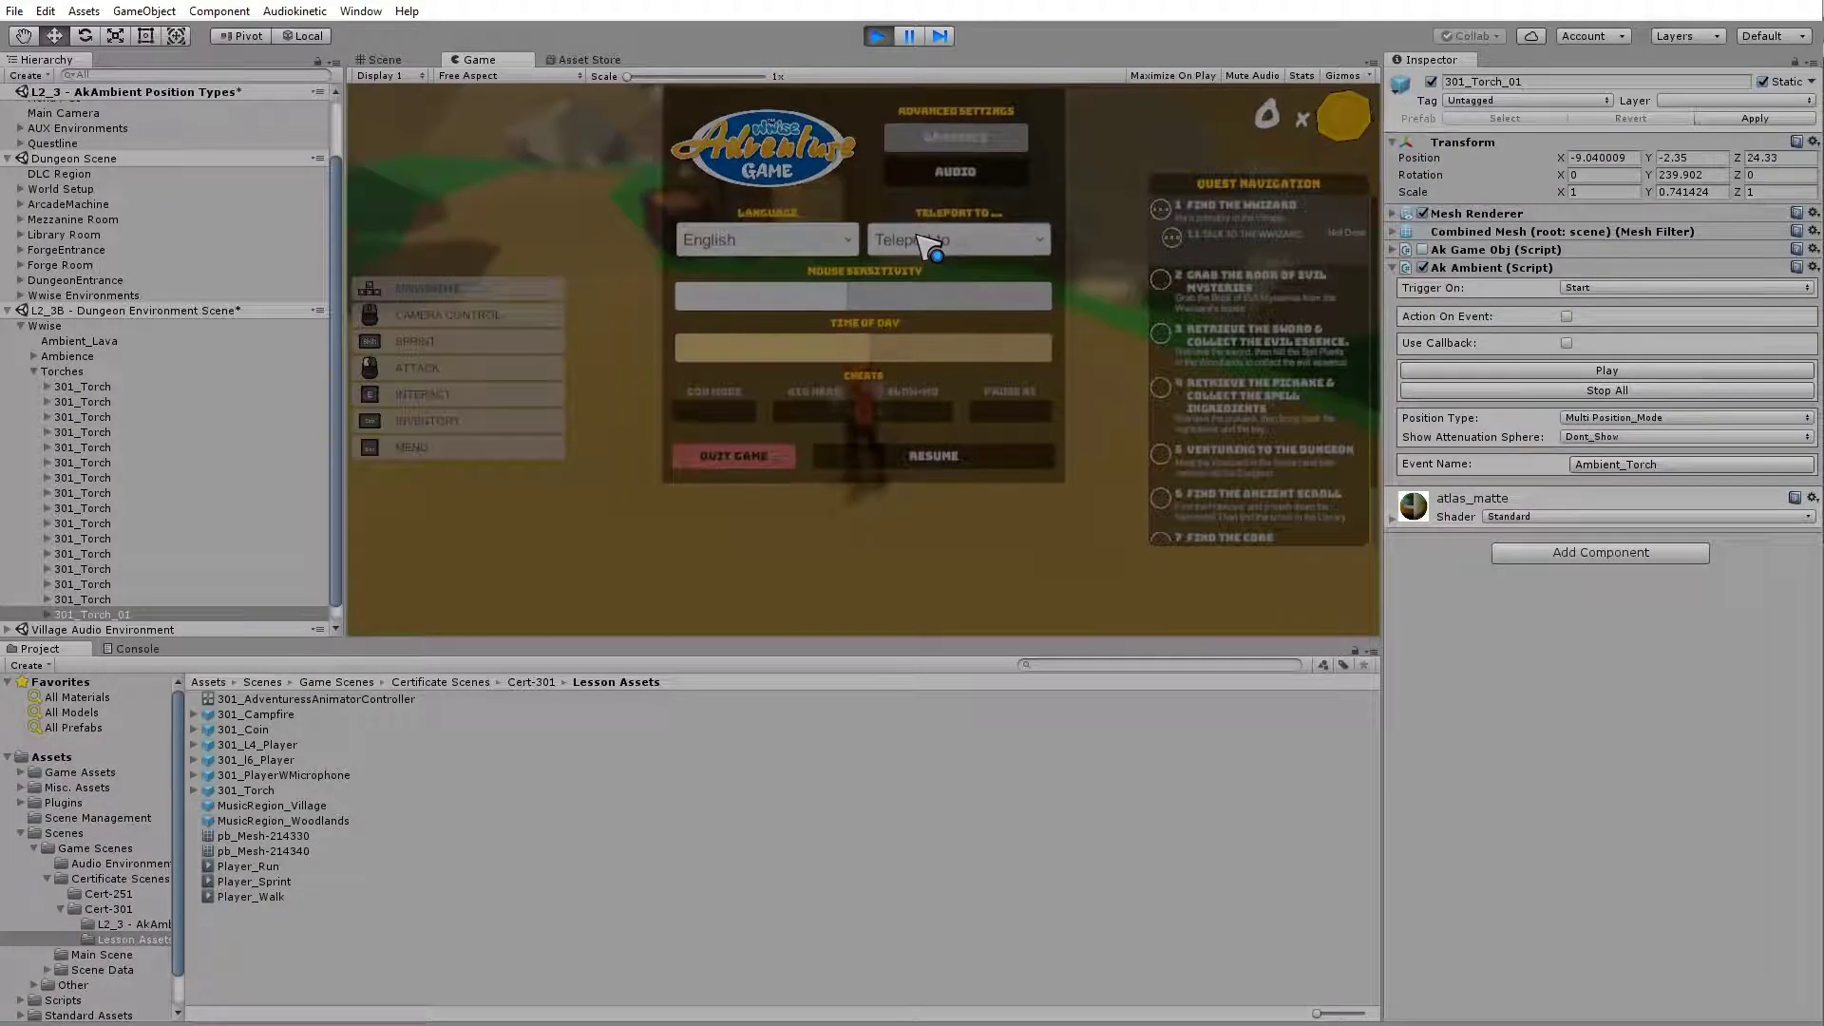
click(929, 238)
click(906, 371)
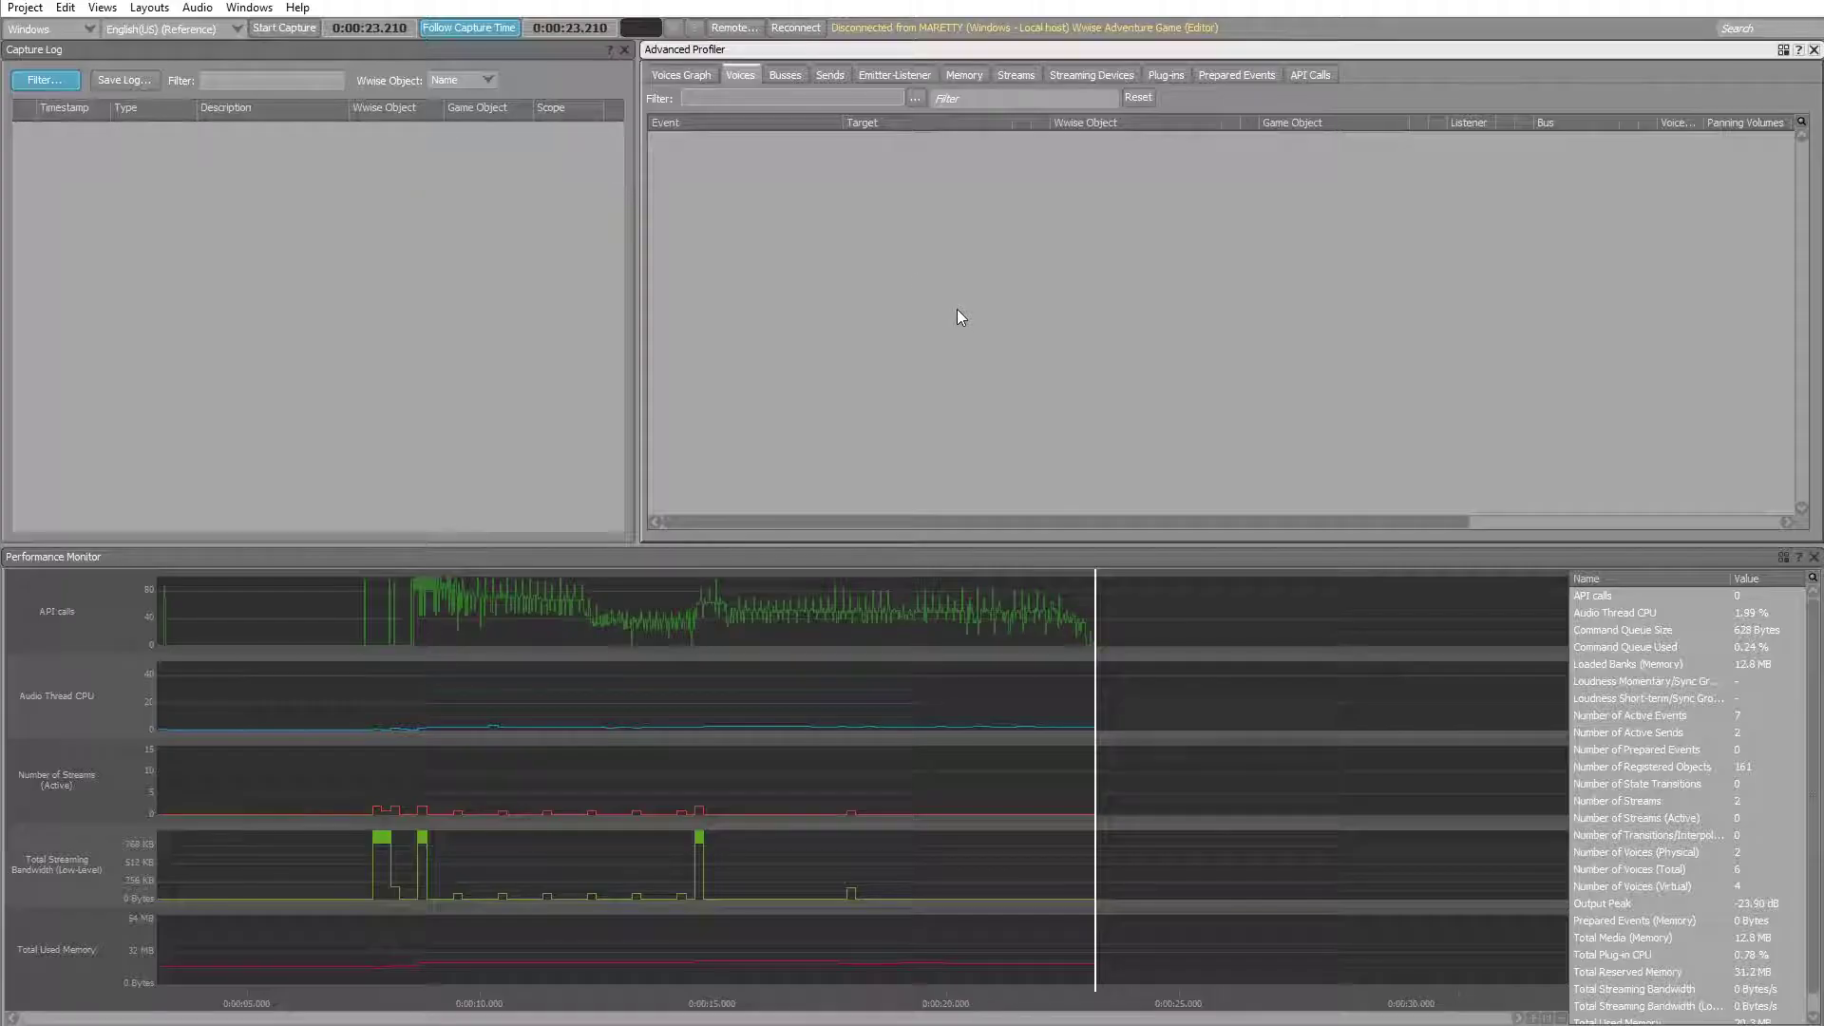
Set the capture time to 0:00:20.949 and select the single Ambient_Torch voice
click(989, 672)
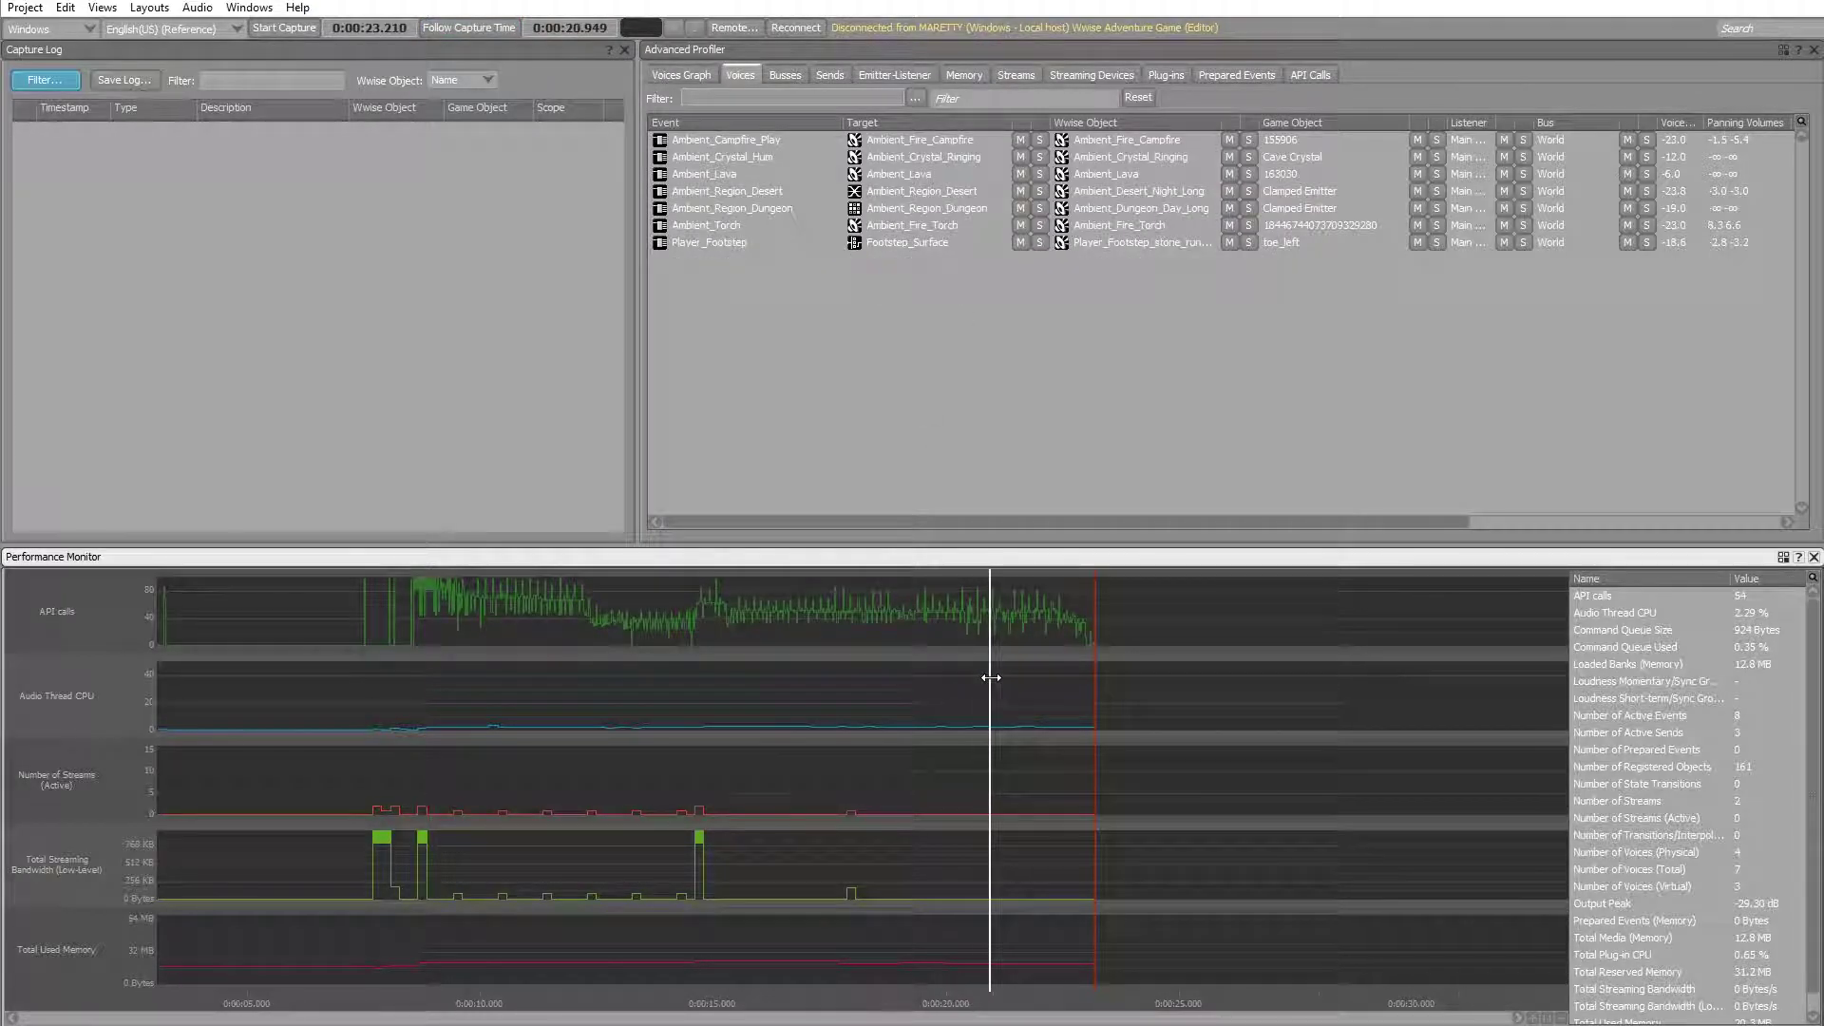
click(765, 225)
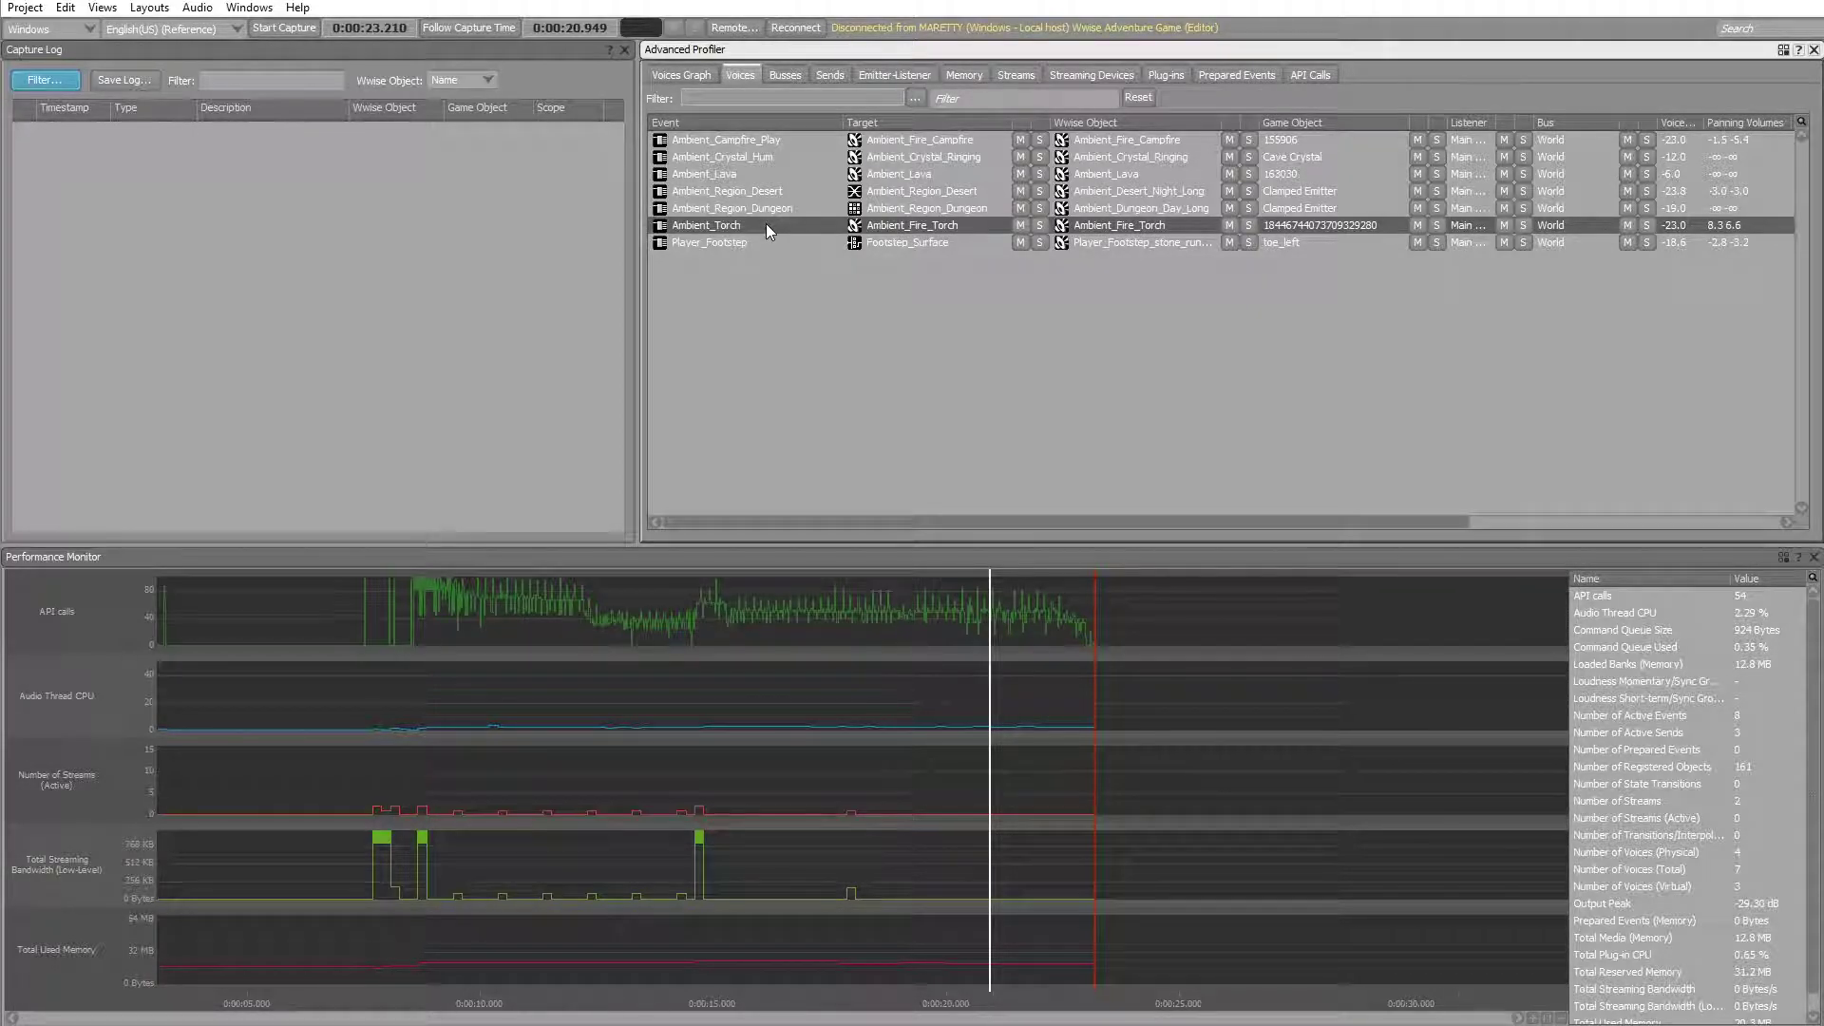